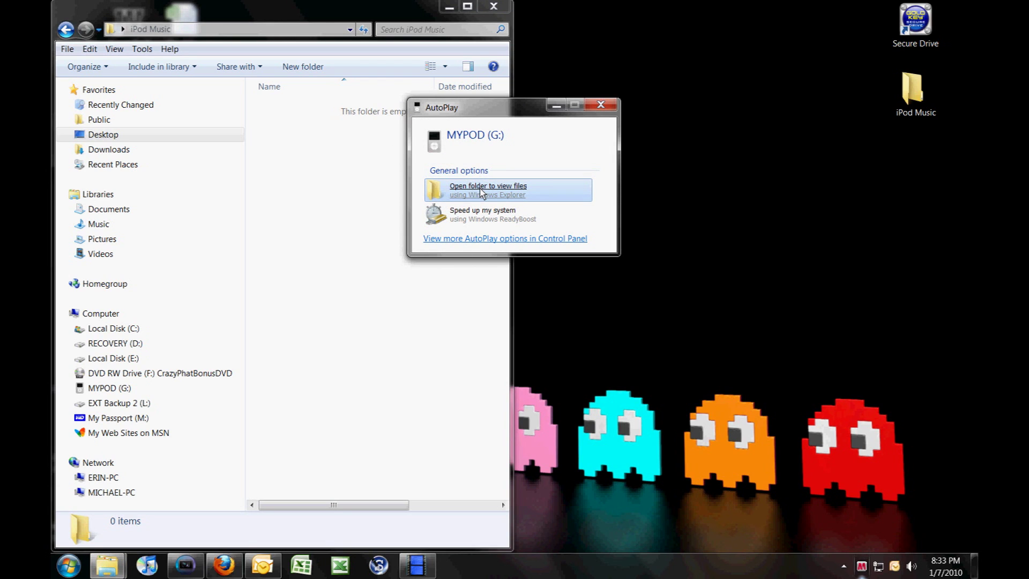
Open the MYPOD (G:) drive alongside the iPod Music window and browse to its iPod_Control > Music folder
left_click(482, 193)
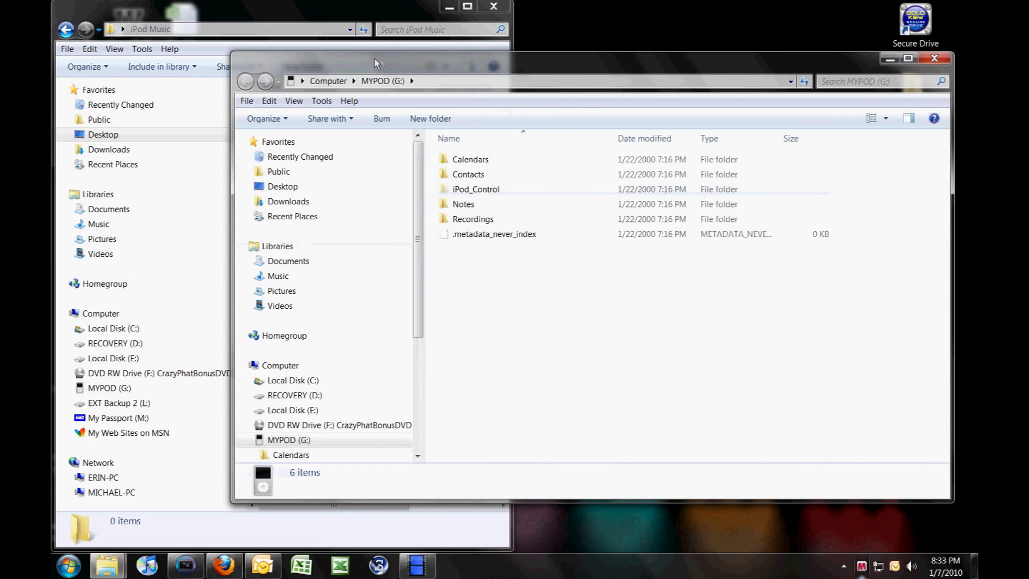
left_click_drag(377, 64, 1028, 59)
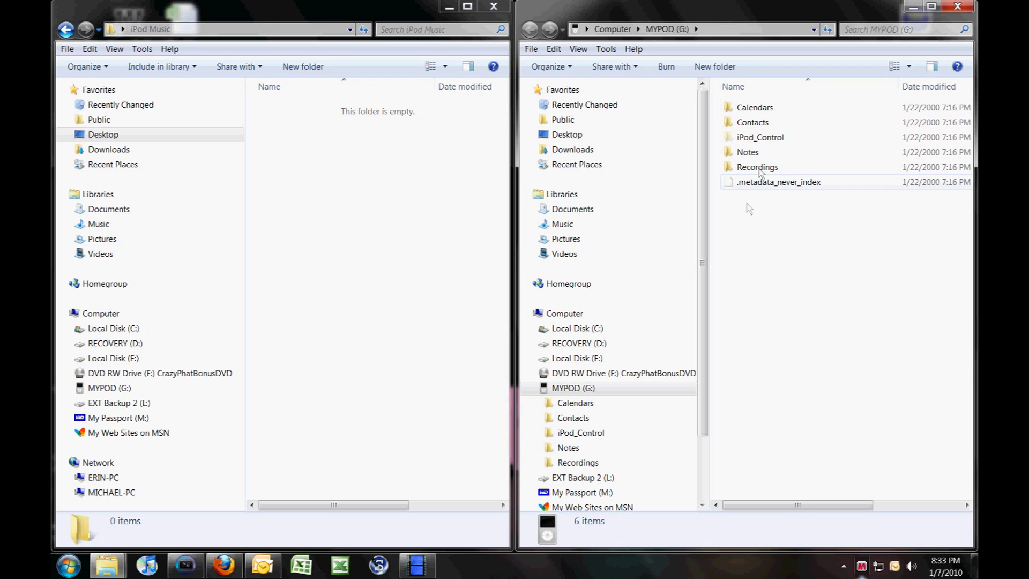
left_click(753, 140)
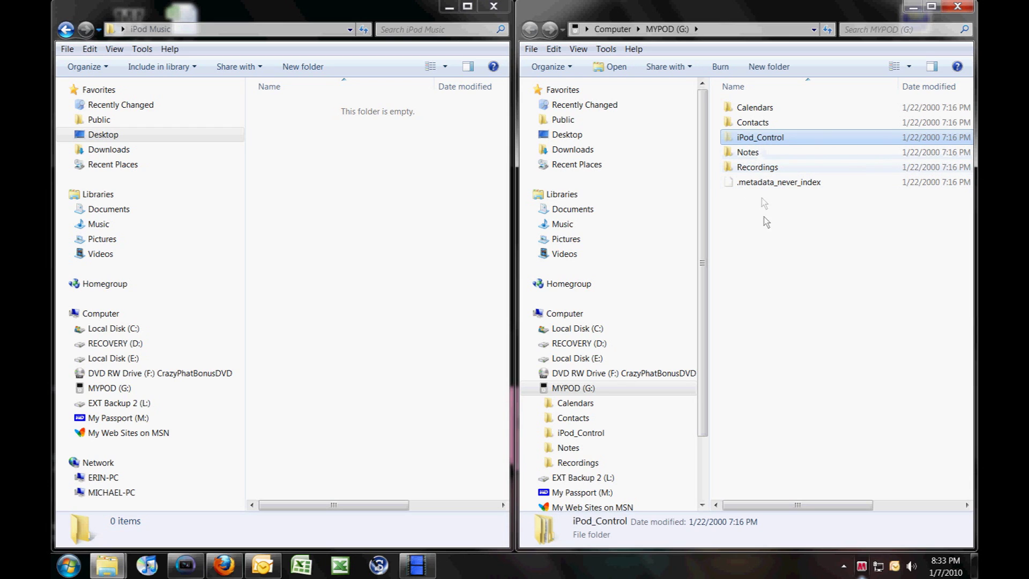
double_click(755, 139)
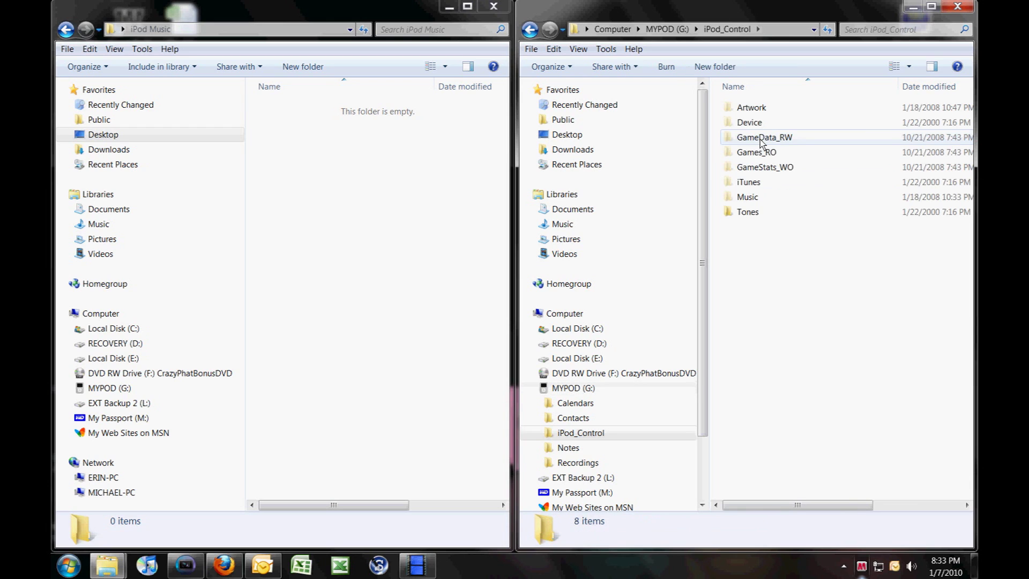
double_click(749, 198)
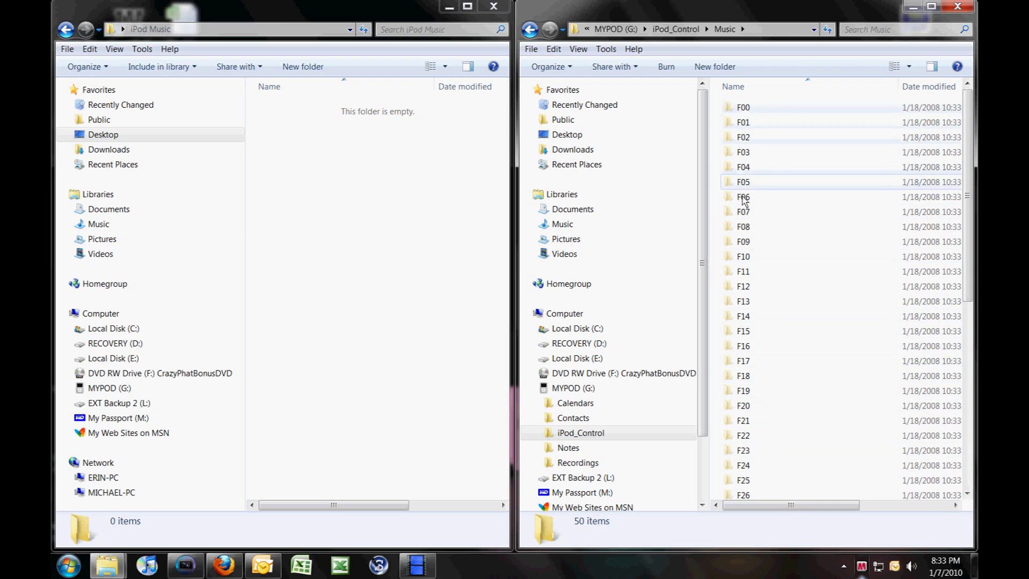
Look through folder F00, checking the artist and album details of several songs, and return to the Music folder
left_click(744, 109)
double_click(744, 109)
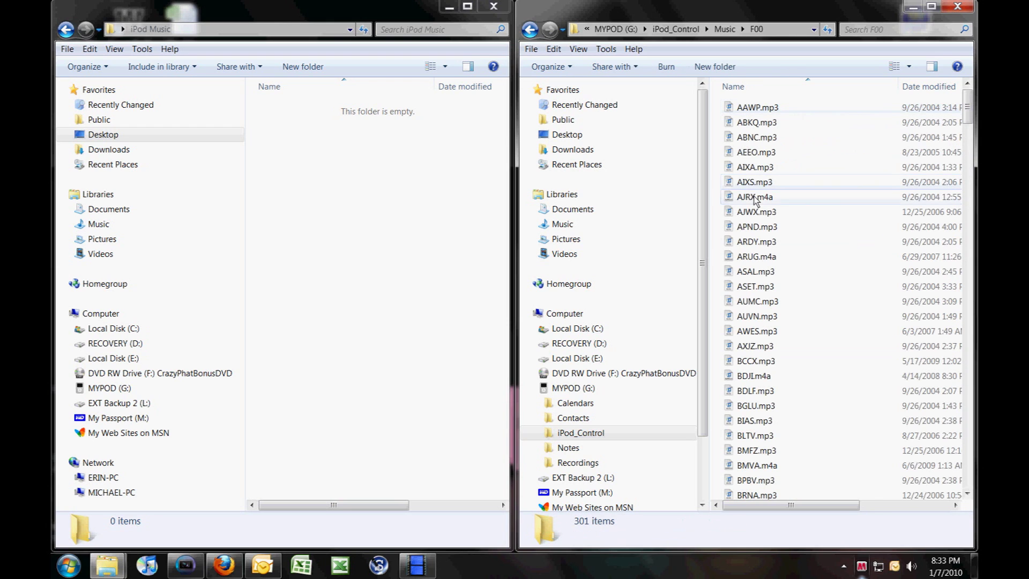
left_click(759, 110)
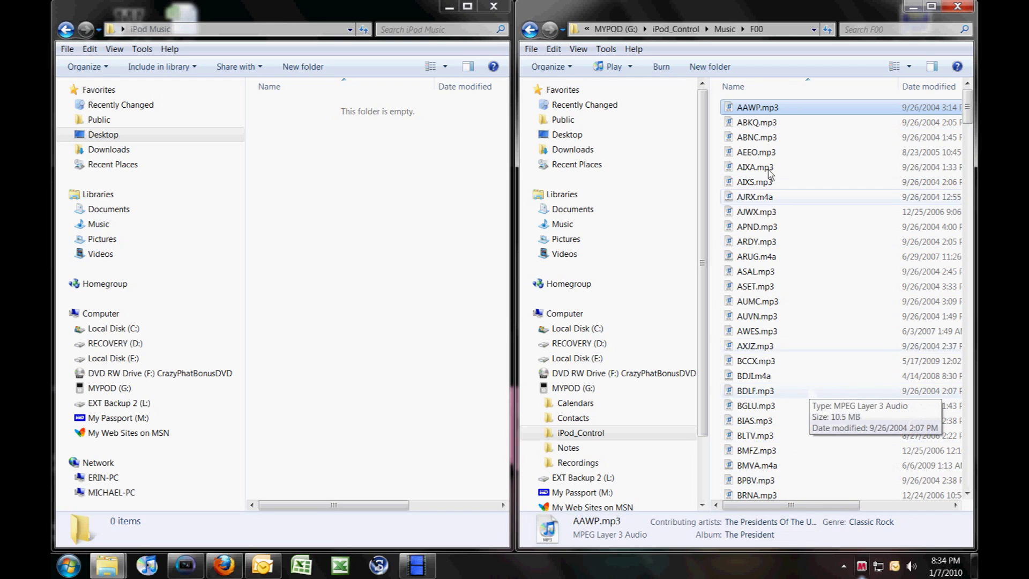
left_click(758, 123)
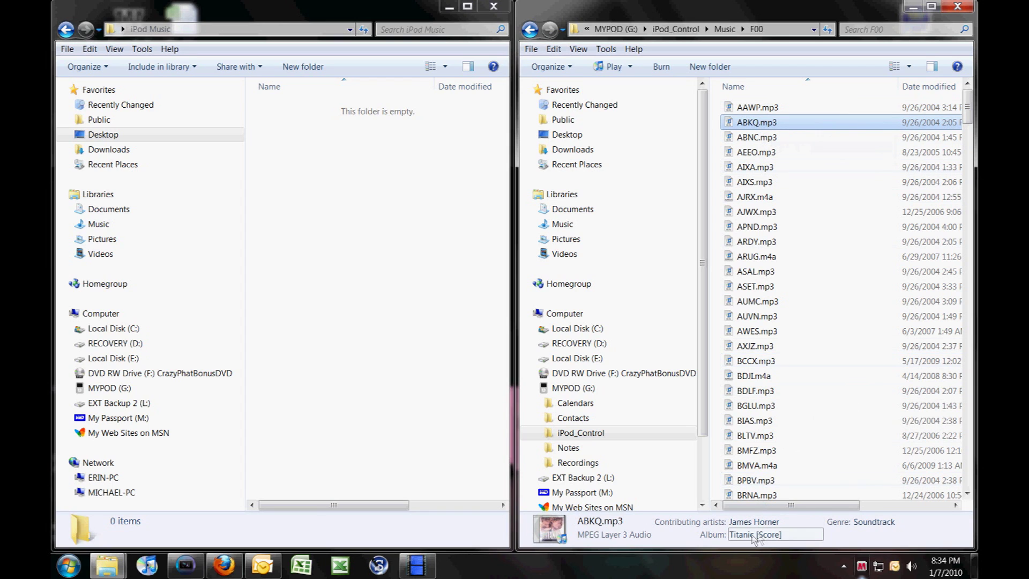
left_click(756, 137)
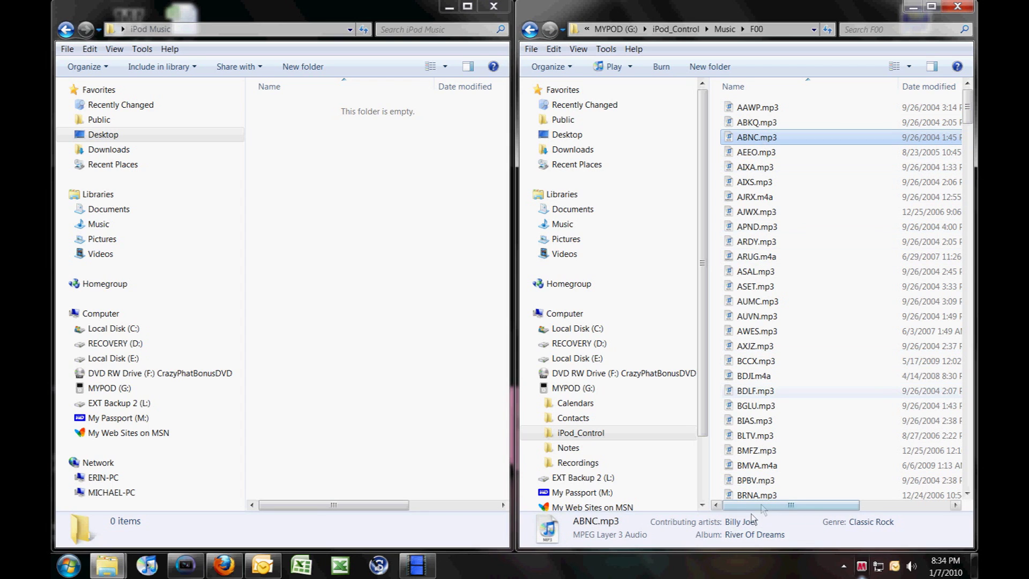
left_click(754, 128)
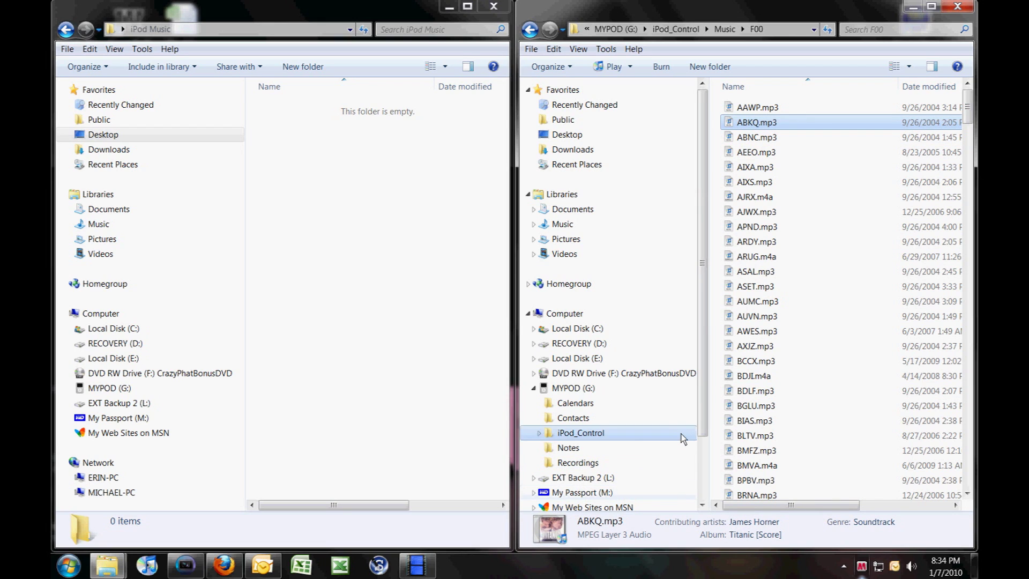
left_click(773, 153)
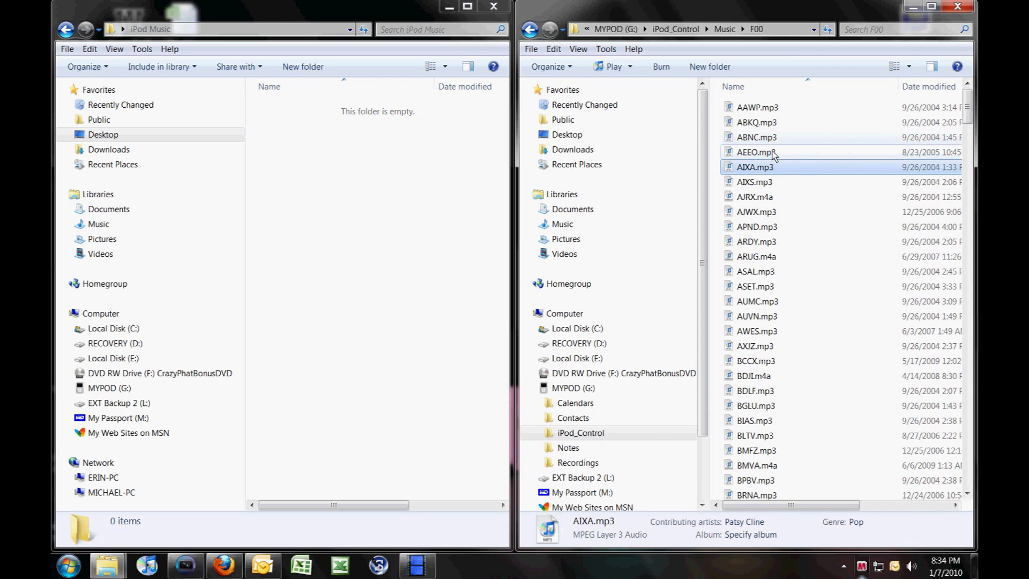
left_click(774, 182)
left_click(778, 200)
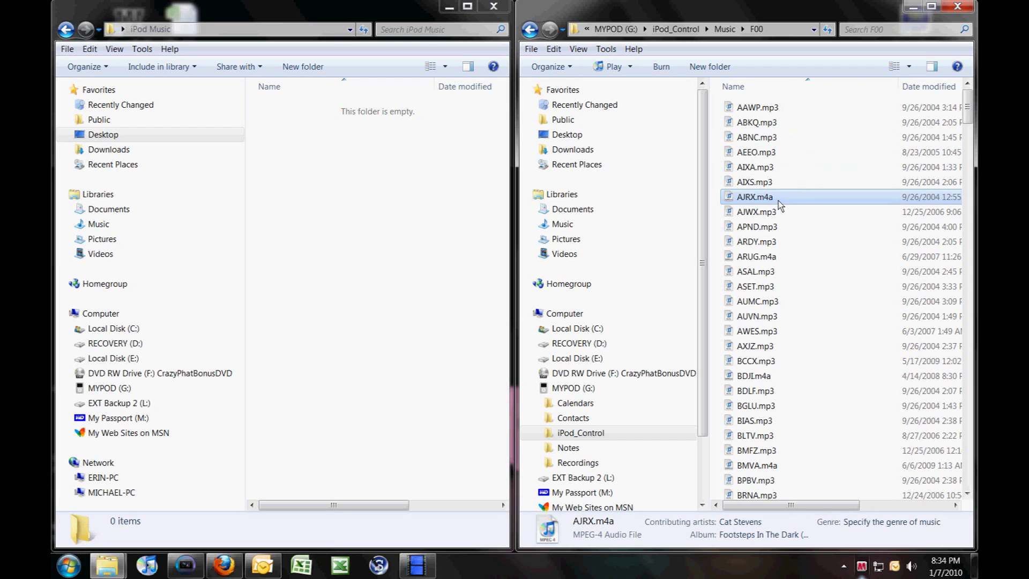
left_click(779, 213)
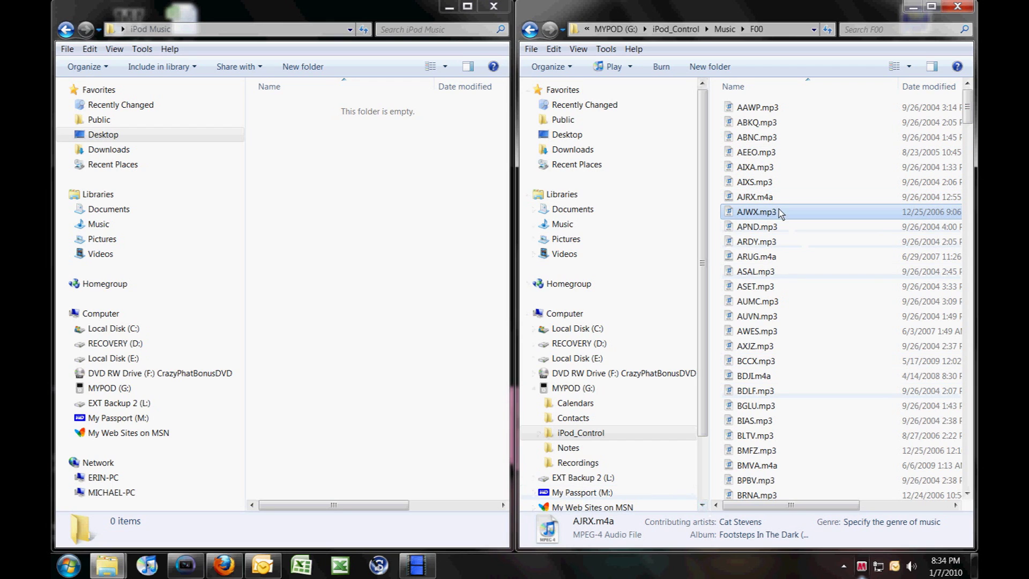
left_click(786, 229)
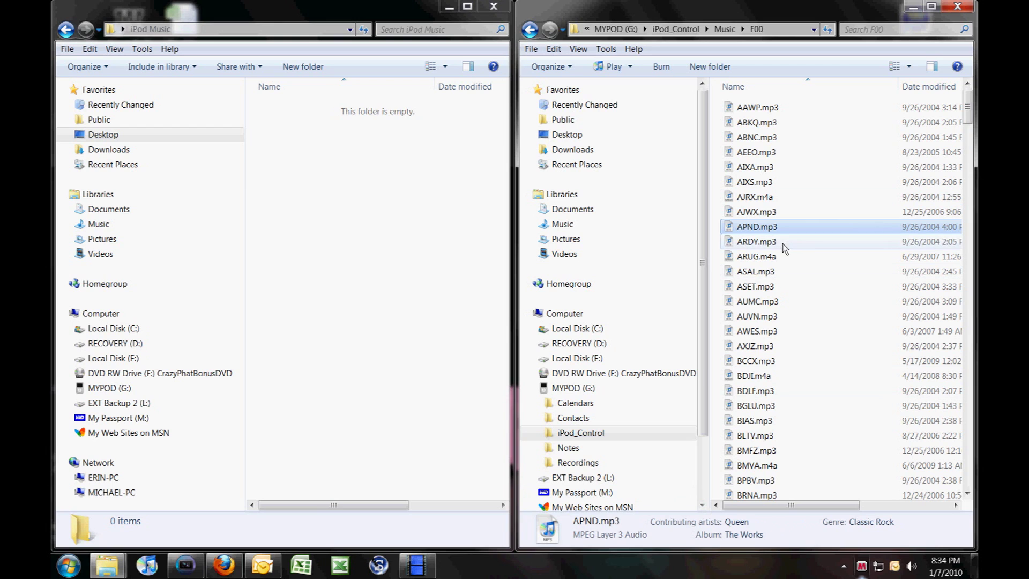
left_click(783, 244)
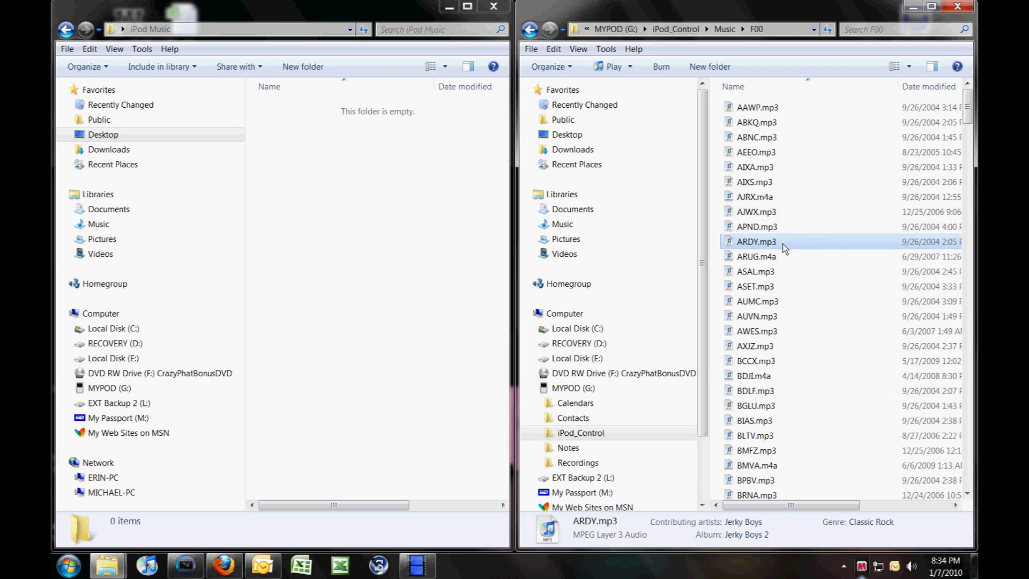
left_click(530, 30)
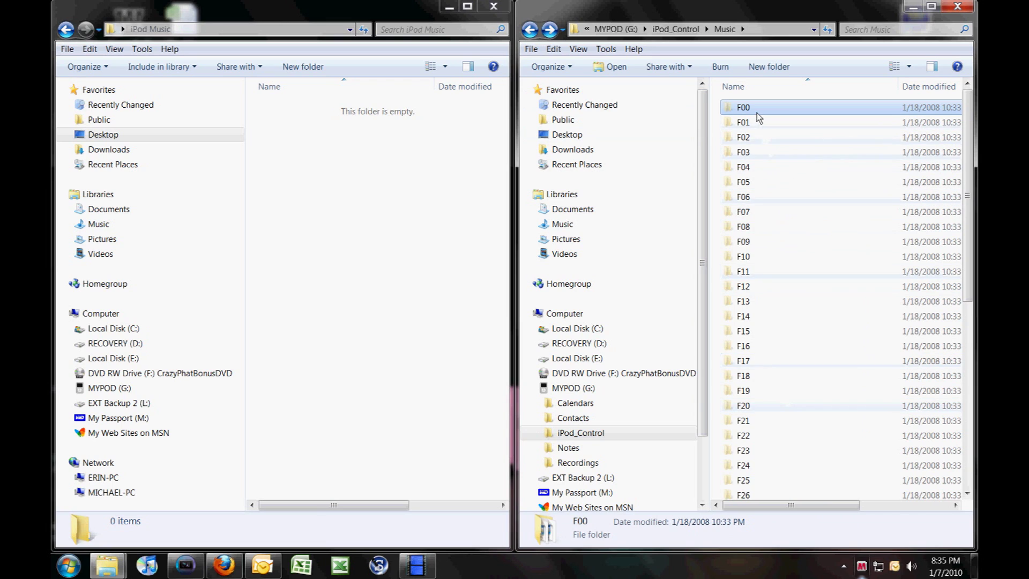
Copy folders F00 and F01 from the iPod's Music folder into the iPod Music folder
mouse_move(751, 107)
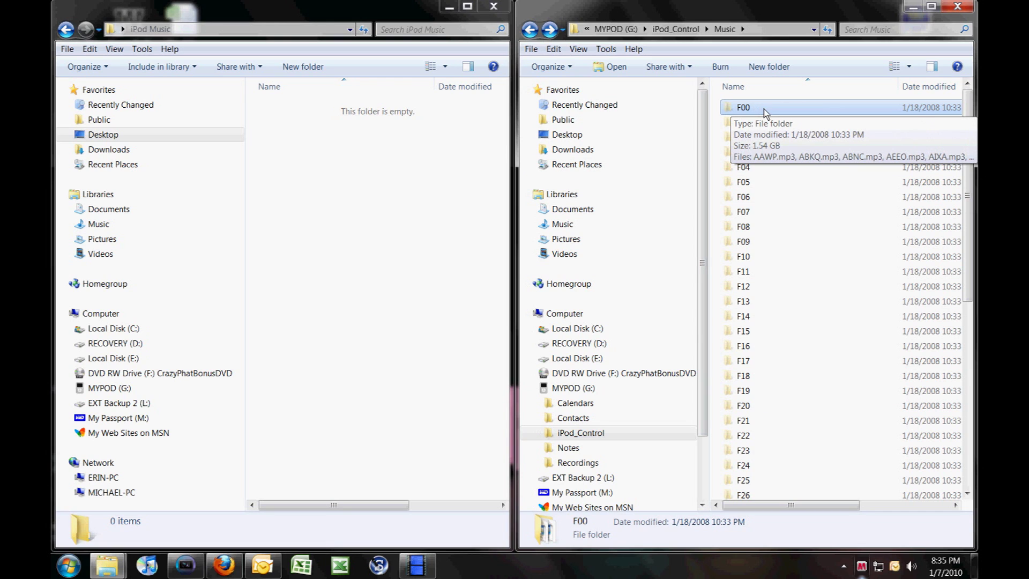
left_click(769, 126, "ctrl")
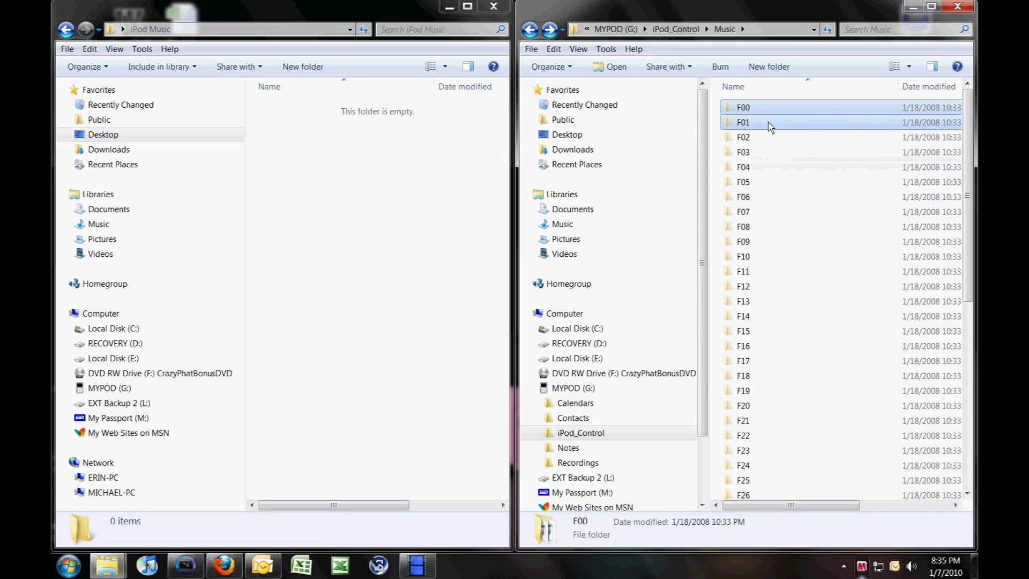
right_click(774, 112)
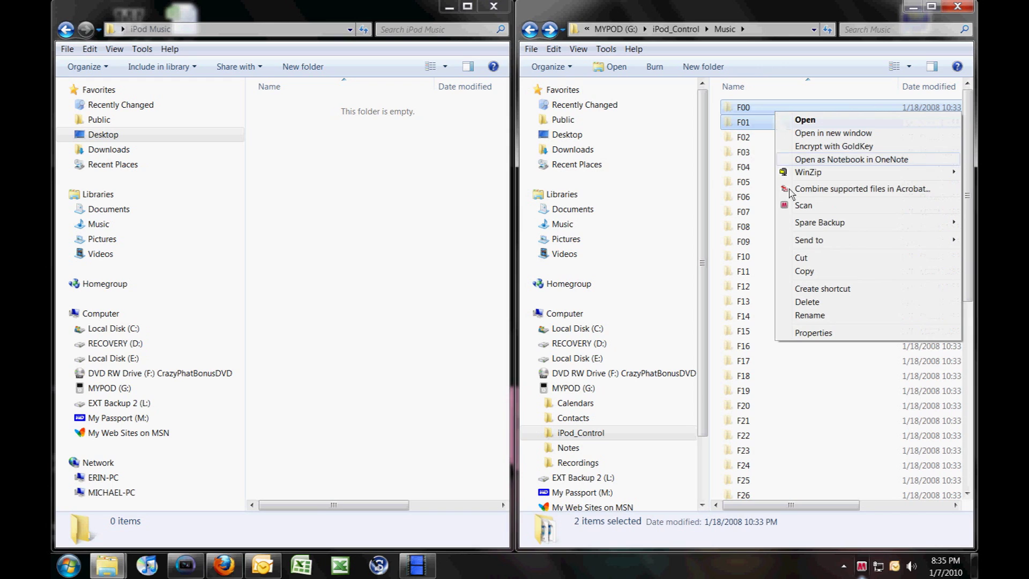
left_click(803, 271)
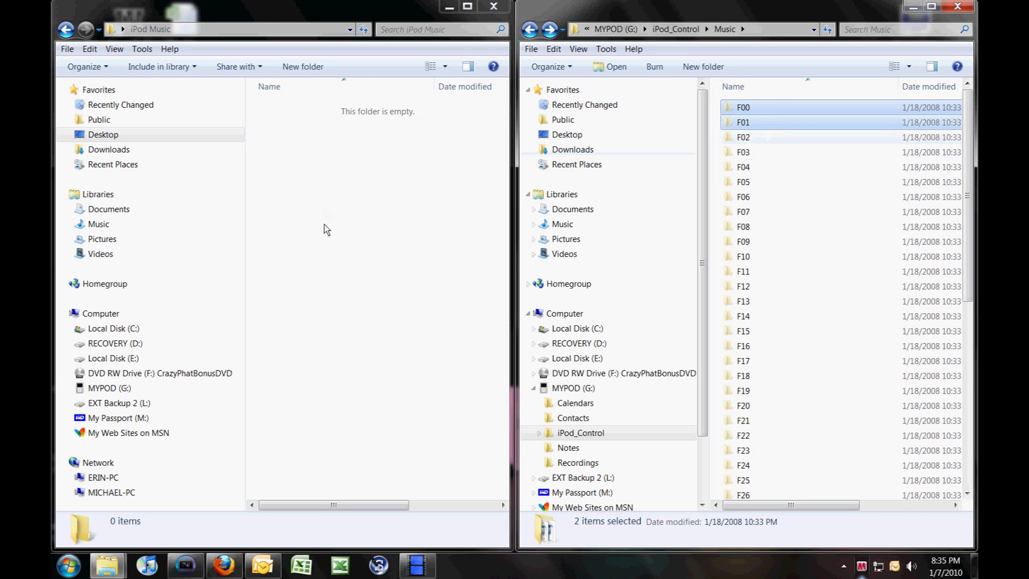
left_click(307, 188)
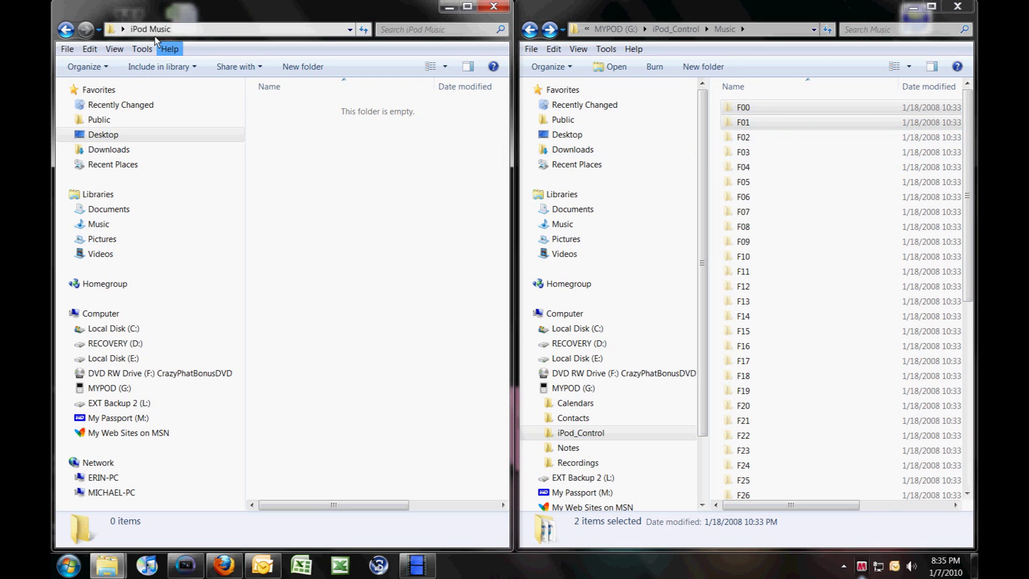
right_click(288, 168)
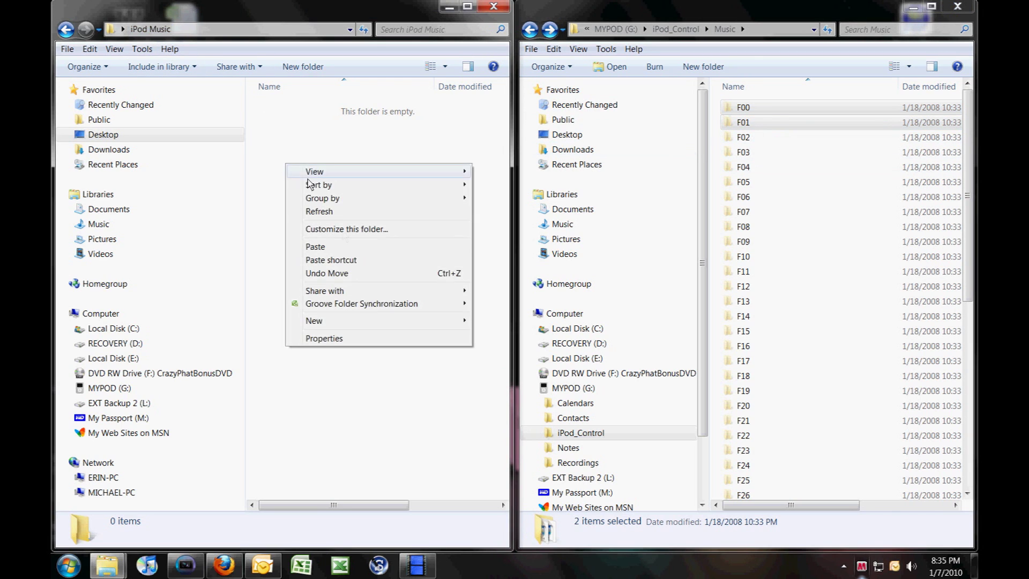
left_click(343, 249)
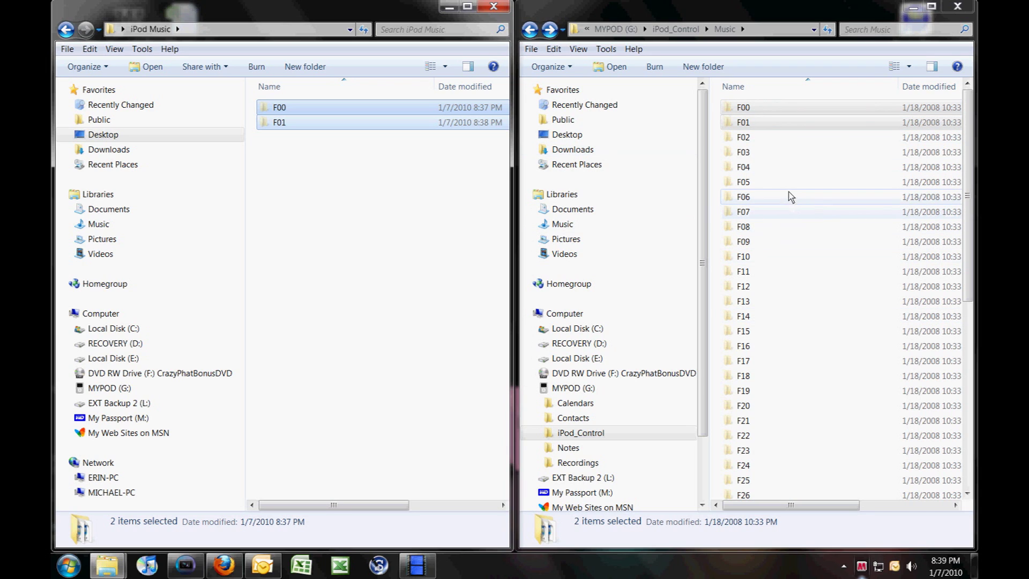
left_click(346, 256)
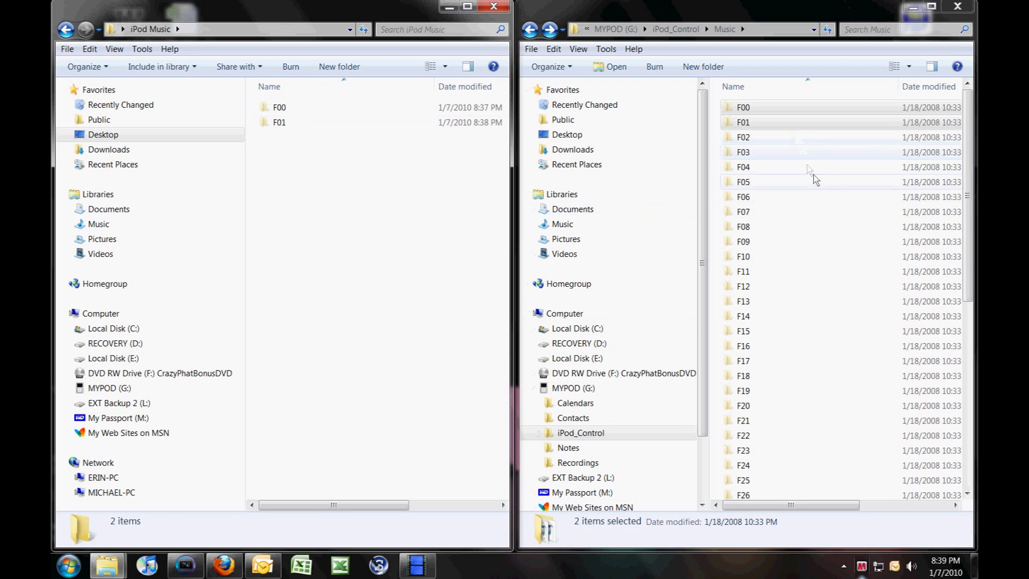
Close the iPod's folder window and eject the Apple iPod USB Device, MYPOD (G:)
left_click(768, 9)
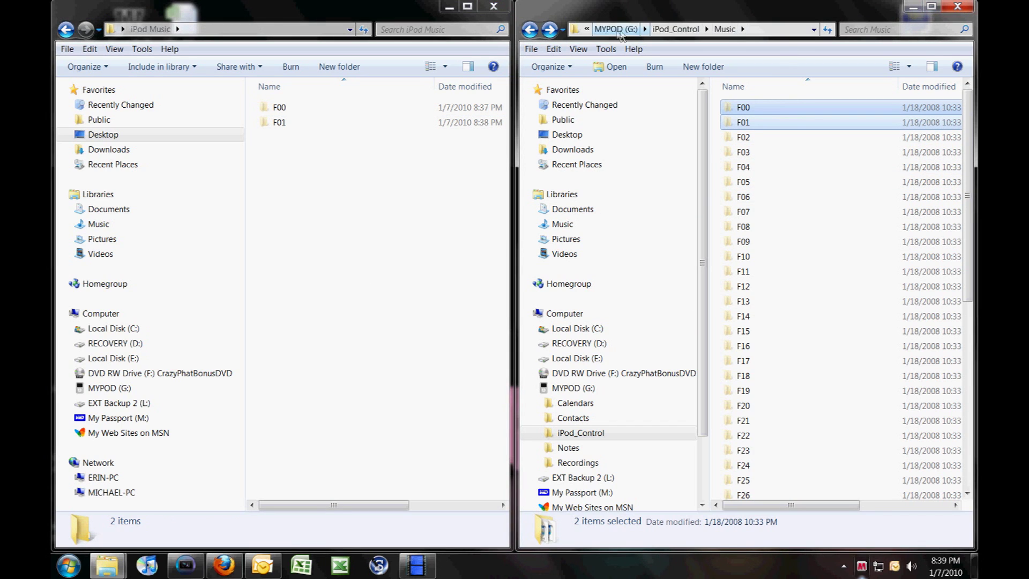
left_click(958, 7)
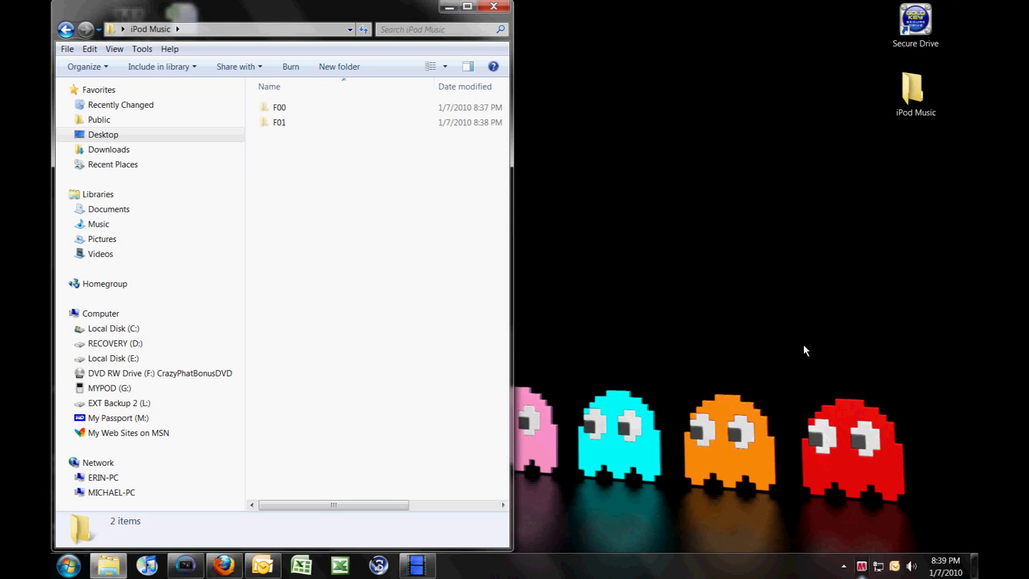
left_click(846, 568)
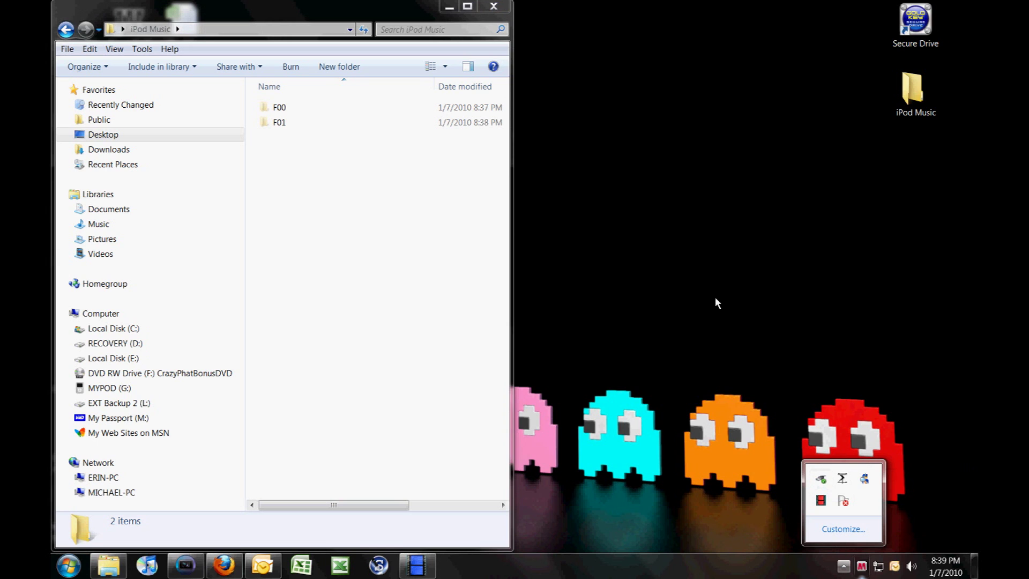
left_click(820, 478)
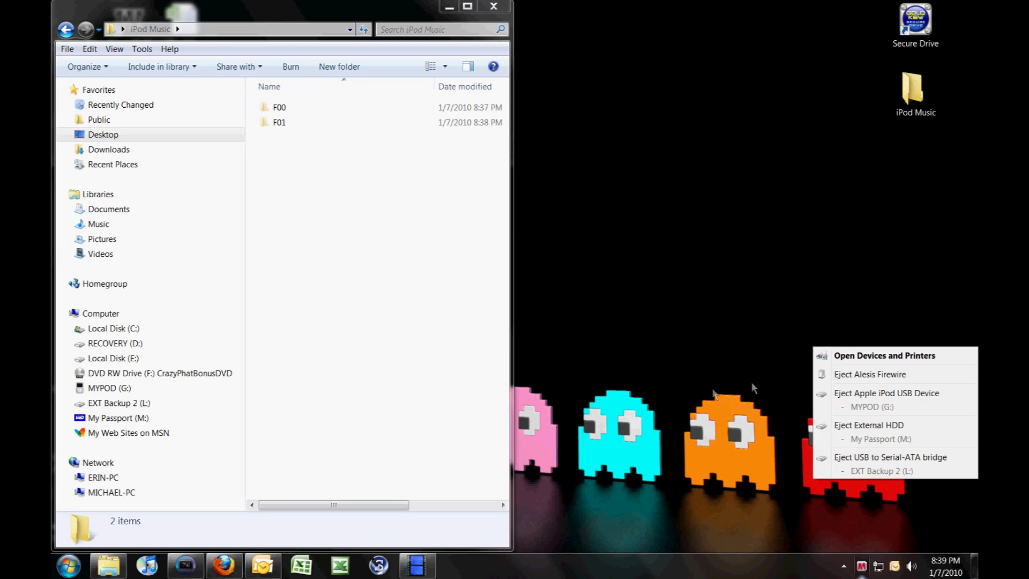
left_click(875, 397)
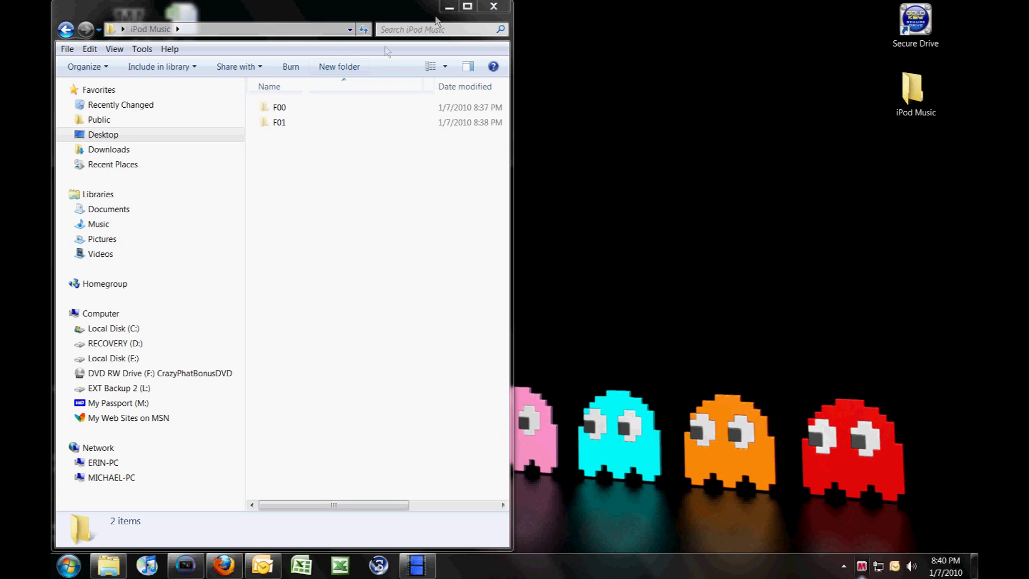
Maximize the iPod Music window, view the songs in the copied F00 folder, and return to iPod Music
left_click(466, 8)
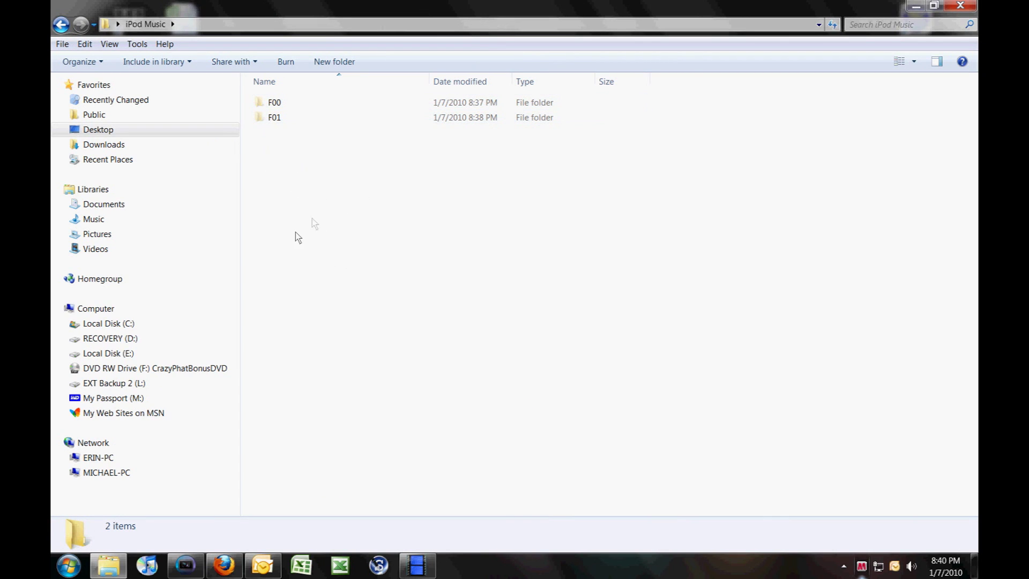
double_click(274, 106)
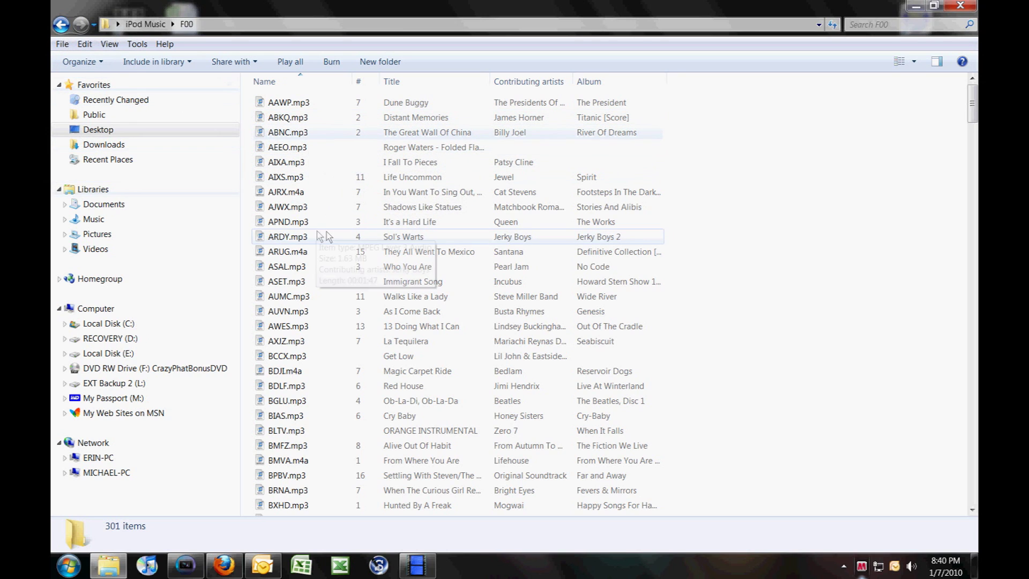
left_click(61, 24)
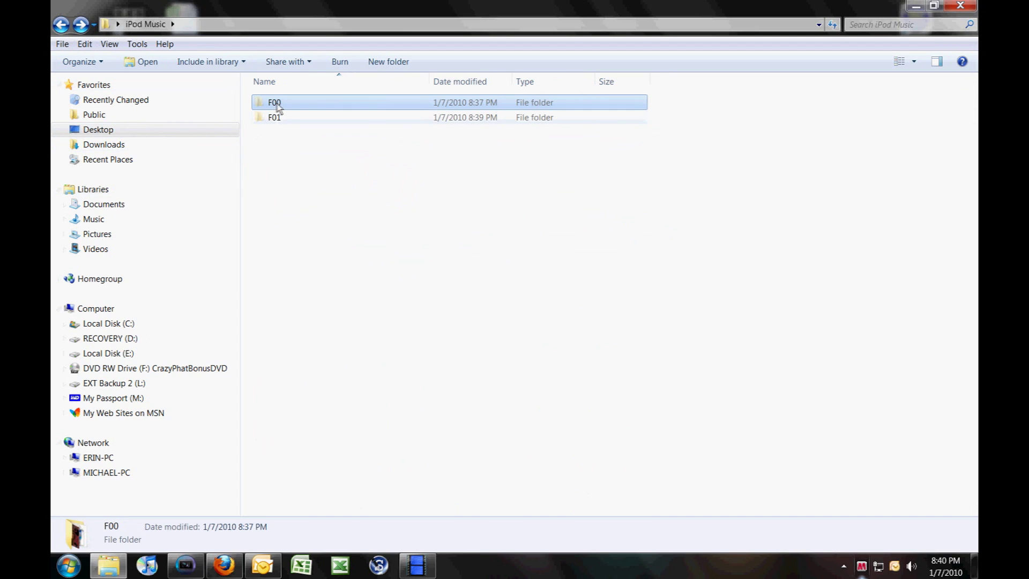
Clear the Read-only and Hidden attributes of folder F00, applying the changes to its subfolders and files
mouse_move(306, 118)
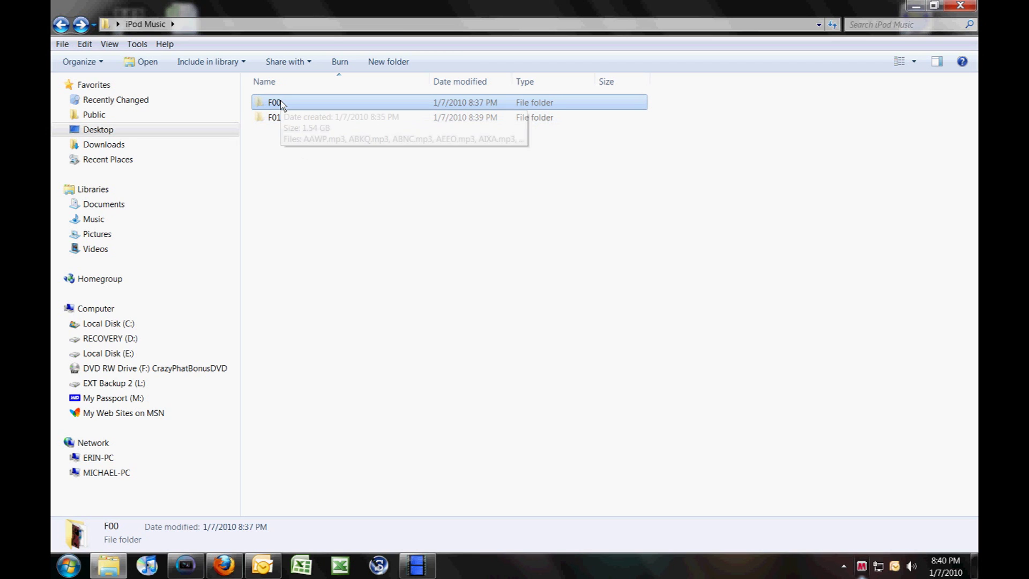
right_click(282, 105)
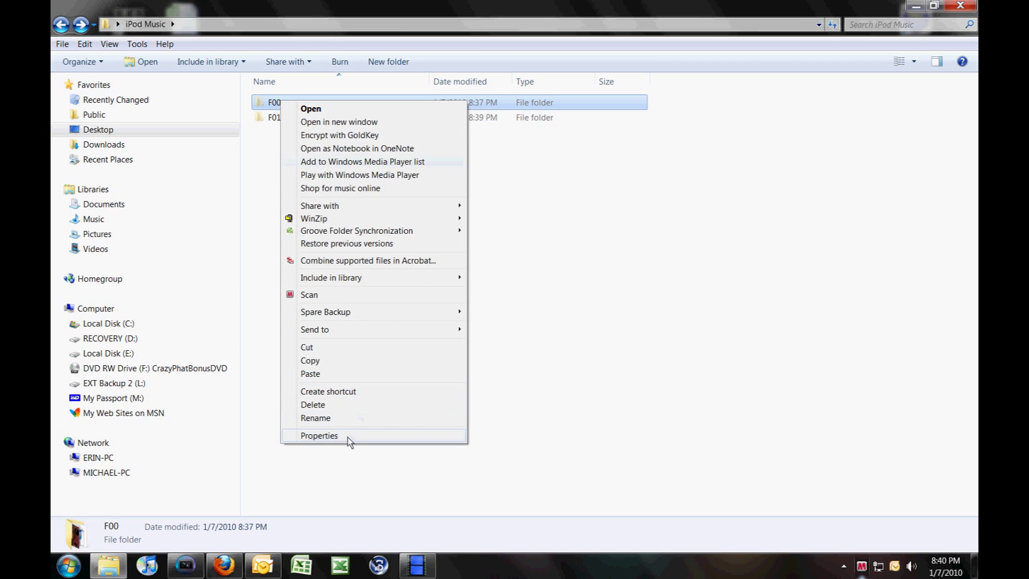
left_click(363, 437)
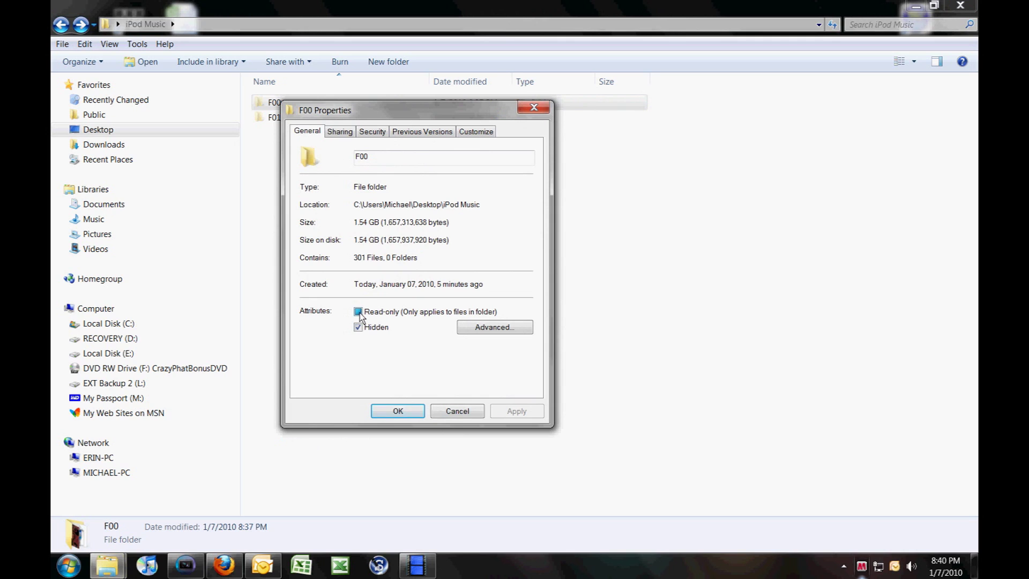
left_click(358, 312)
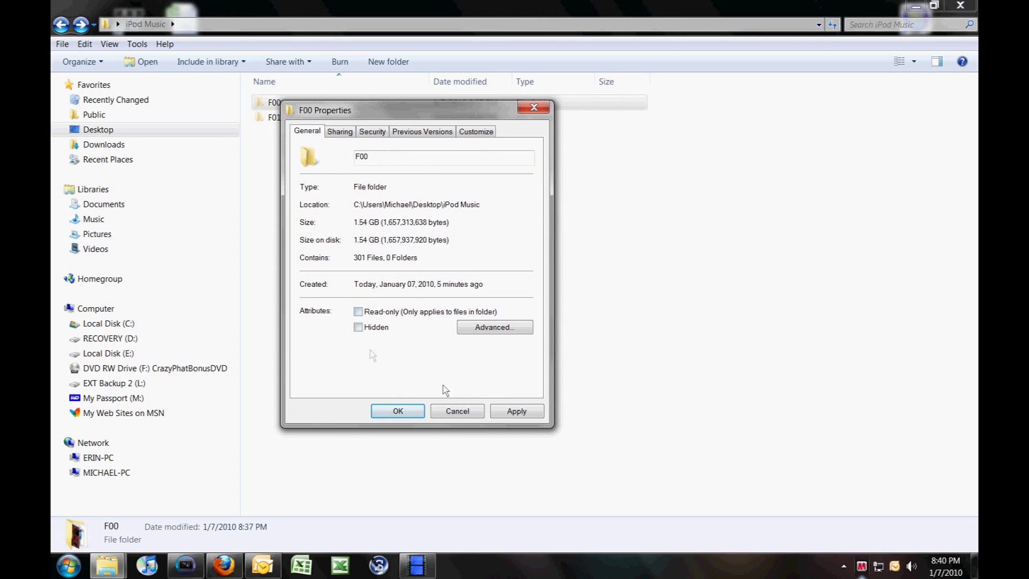
left_click(516, 417)
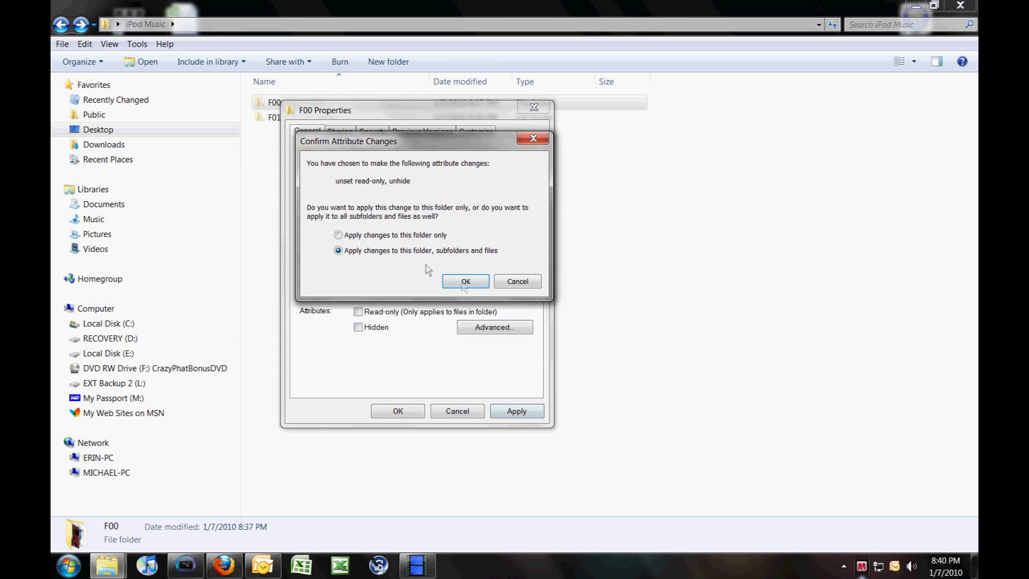
left_click(466, 281)
left_click(406, 413)
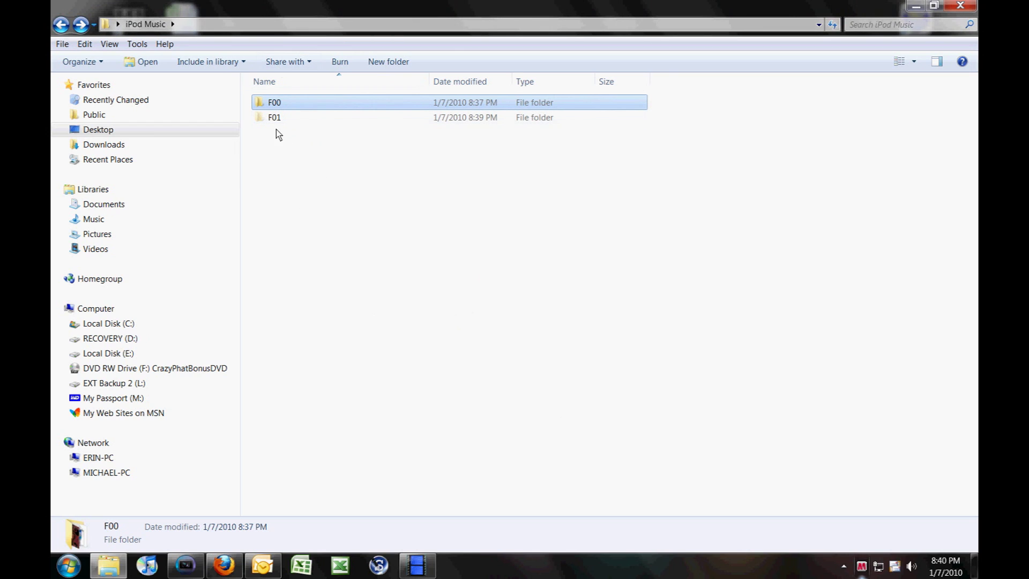
Clear the Hidden attribute of folders F00 and F01 together, applying the change to their subfolders and files
left_click(286, 123, "shift")
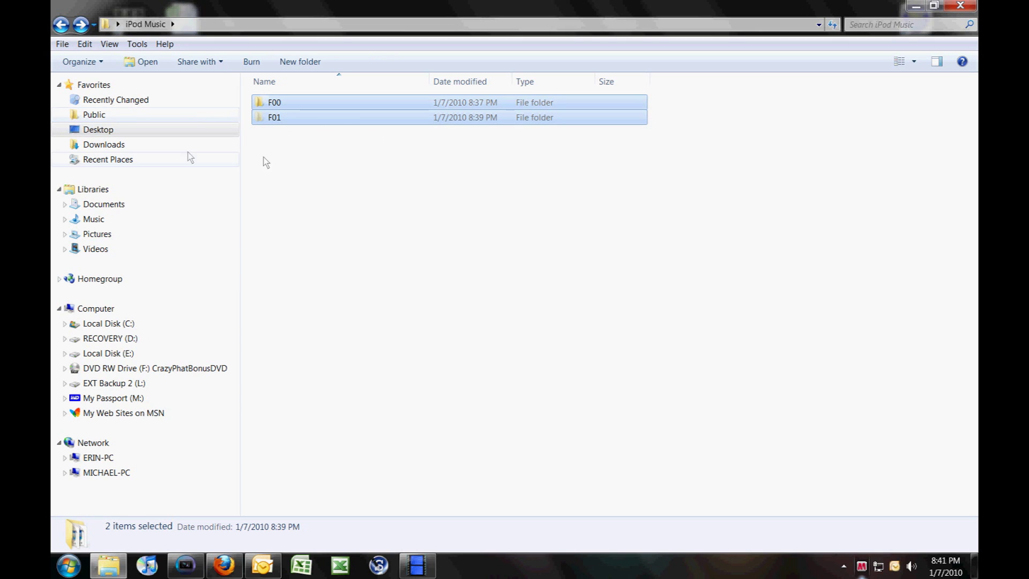
right_click(296, 124)
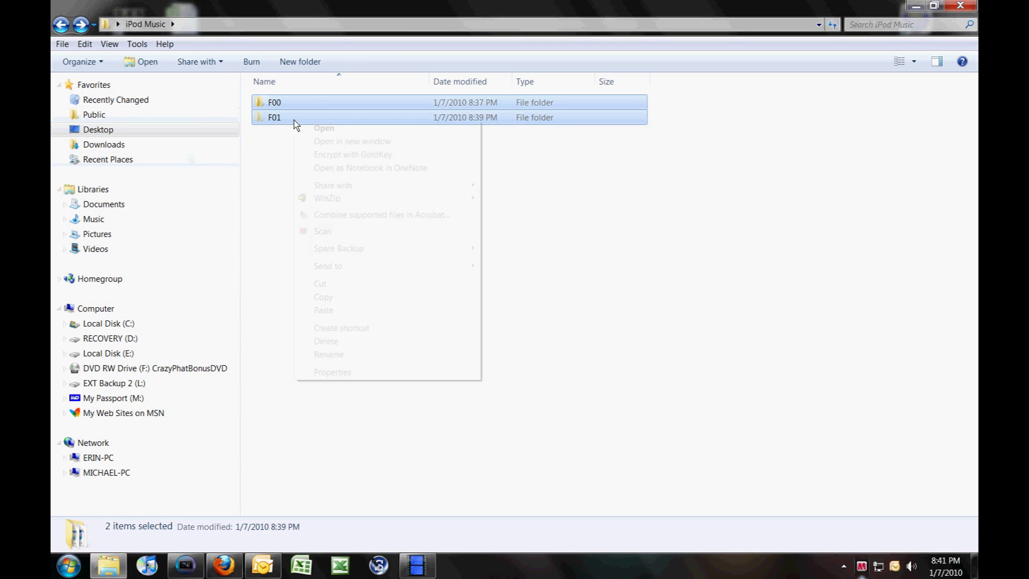
left_click(348, 372)
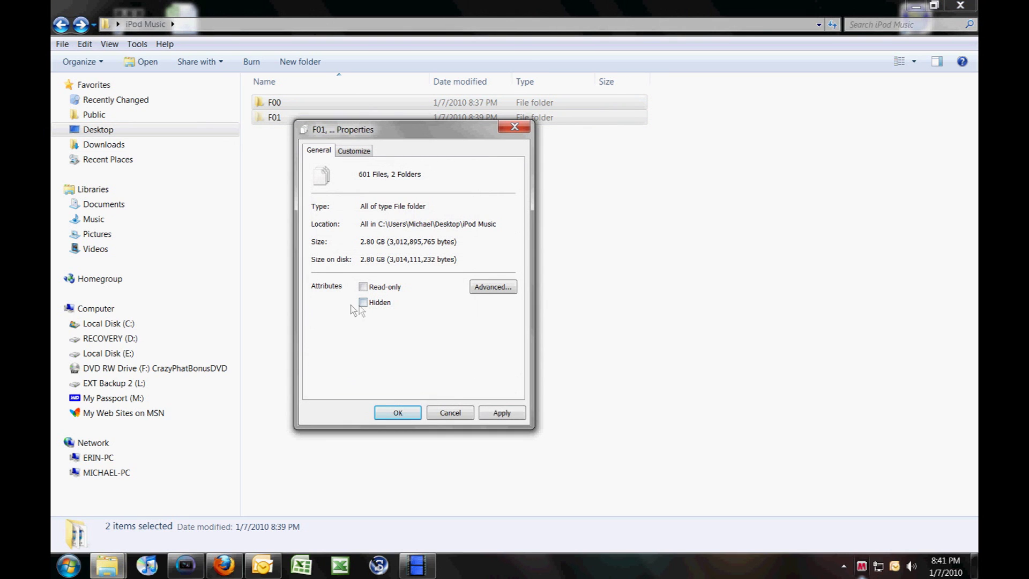
left_click(502, 412)
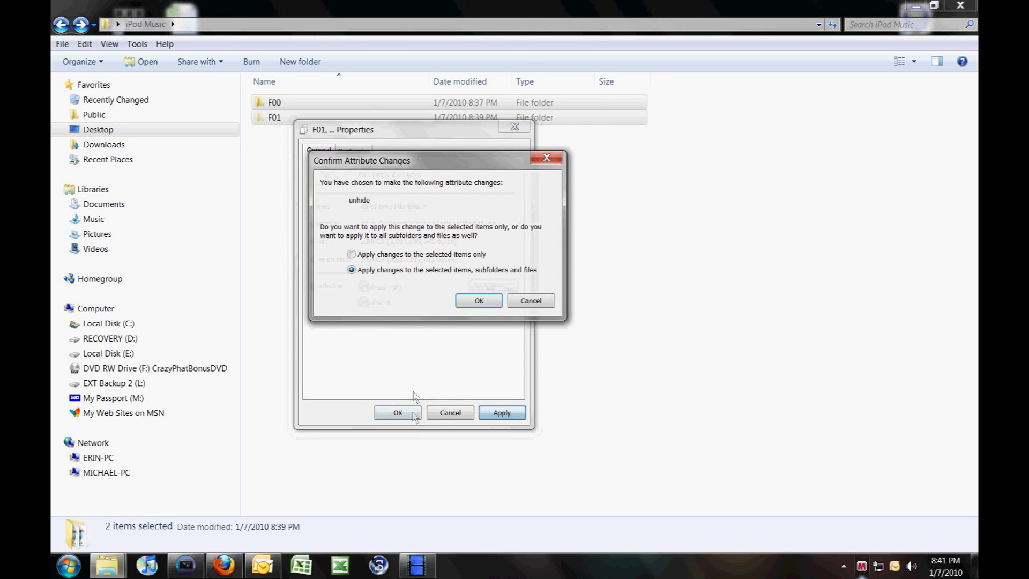
left_click(471, 300)
left_click(397, 412)
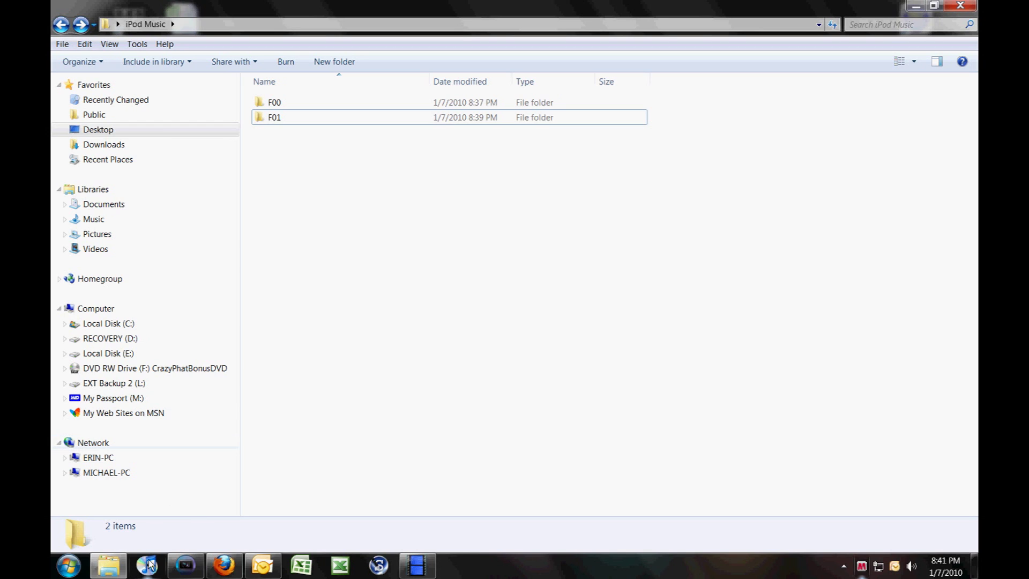
Switch to iTunes and open its preferences
left_click(149, 564)
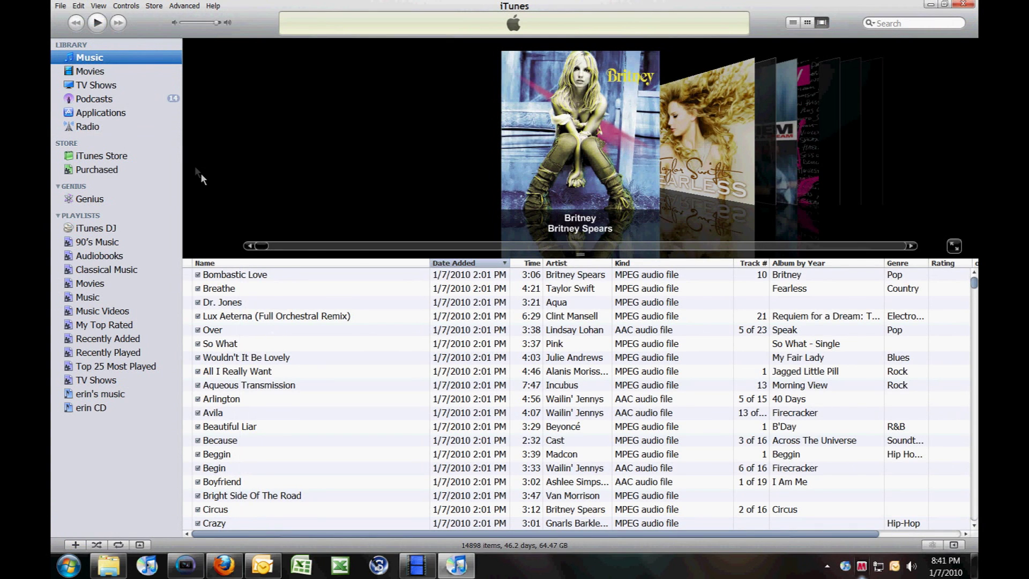
left_click(78, 5)
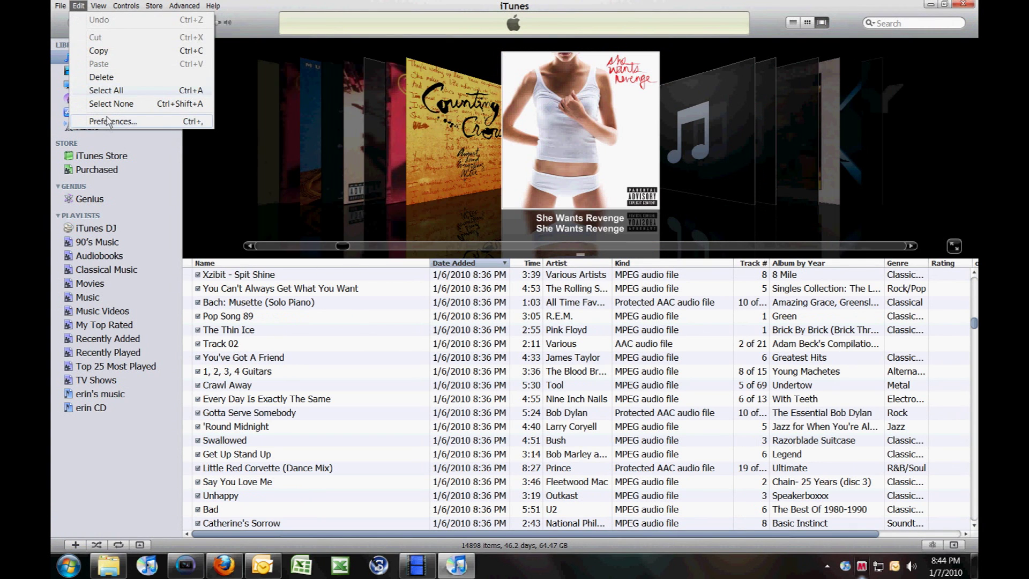
left_click(107, 121)
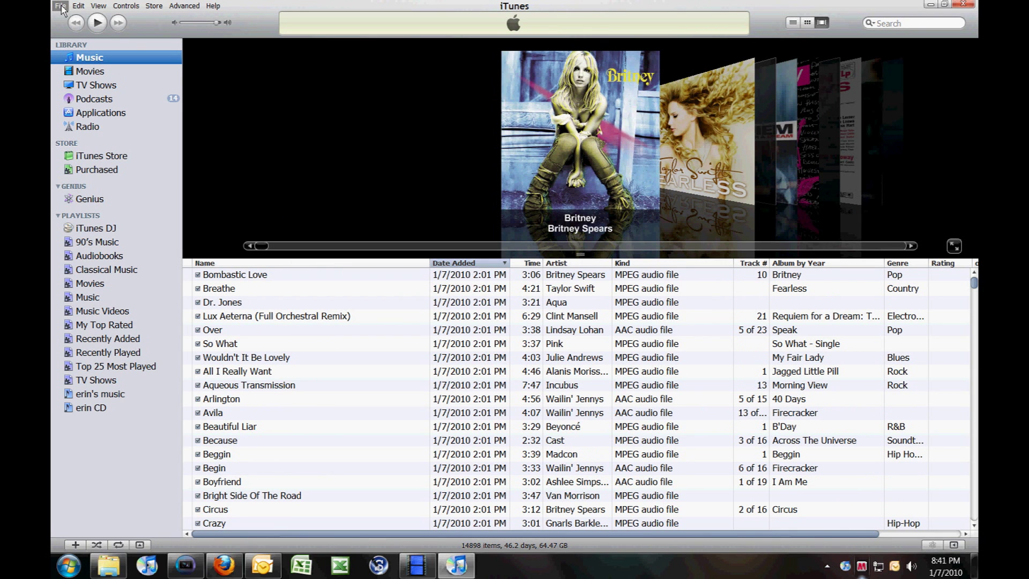
Select folders F00 and F01 in the desktop's iPod Music folder for adding to the library, and cancel the import
left_click(61, 6)
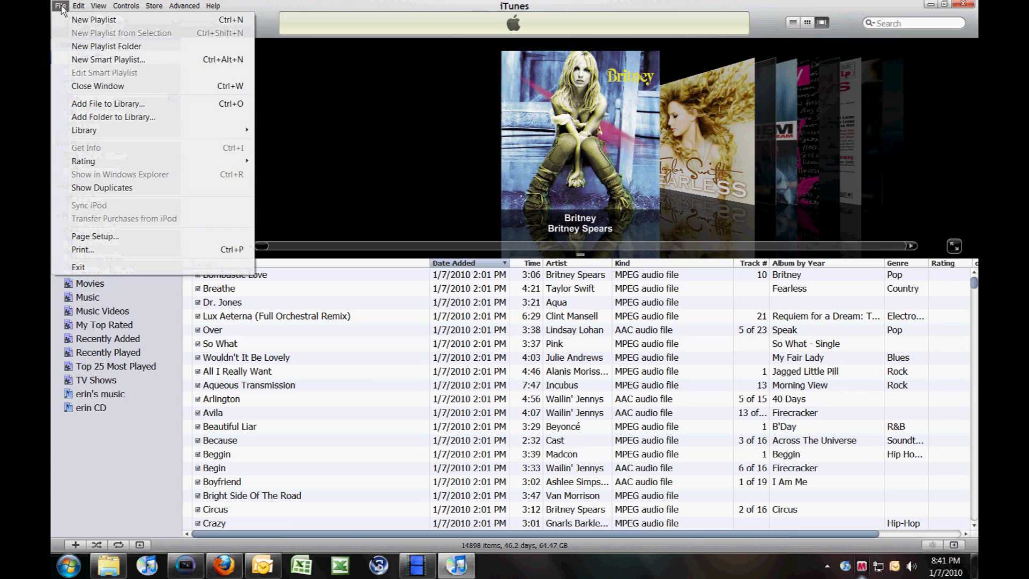
left_click(117, 121)
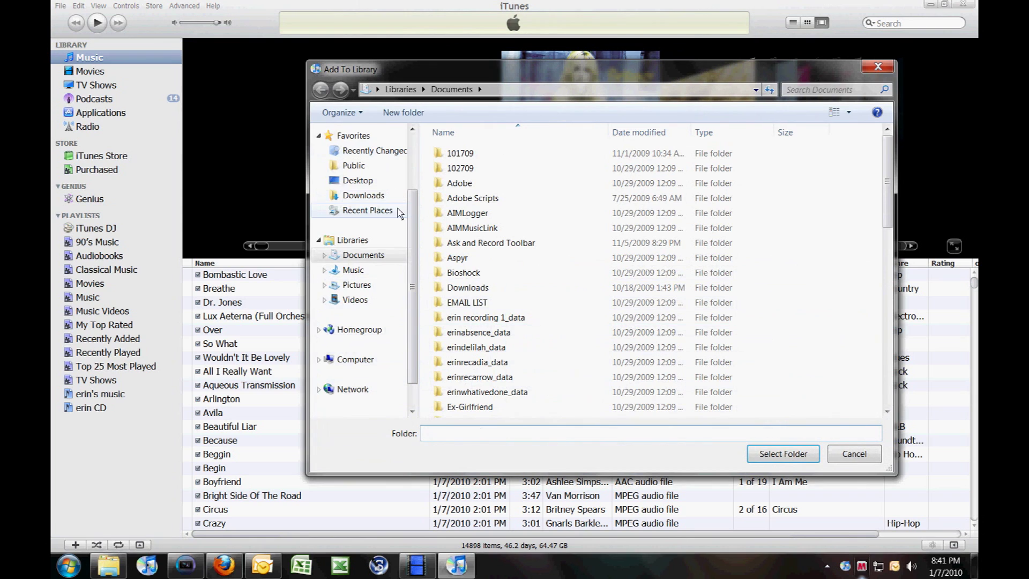
left_click(318, 358)
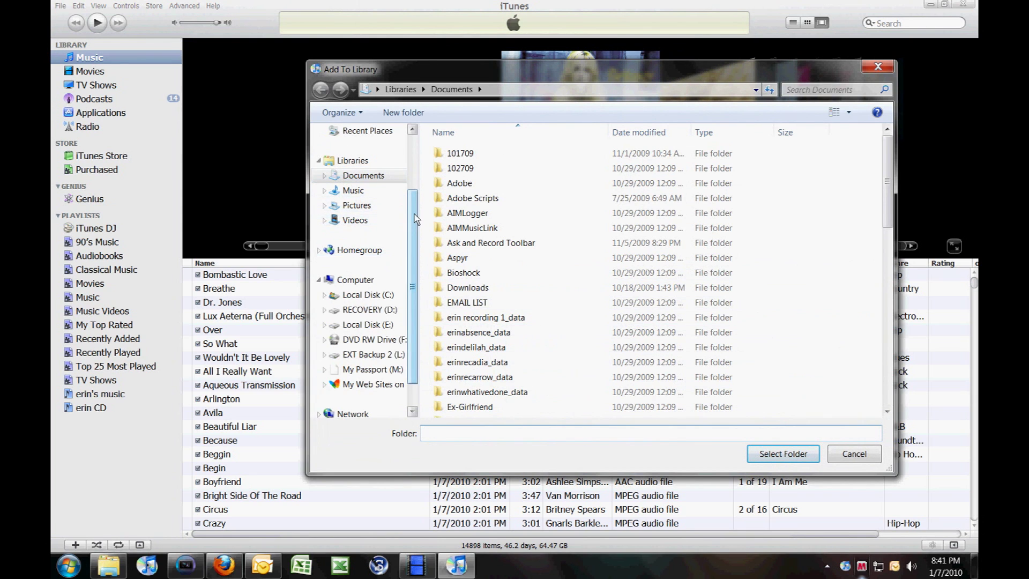
scroll(413, 213, "up", 2)
left_click(335, 181)
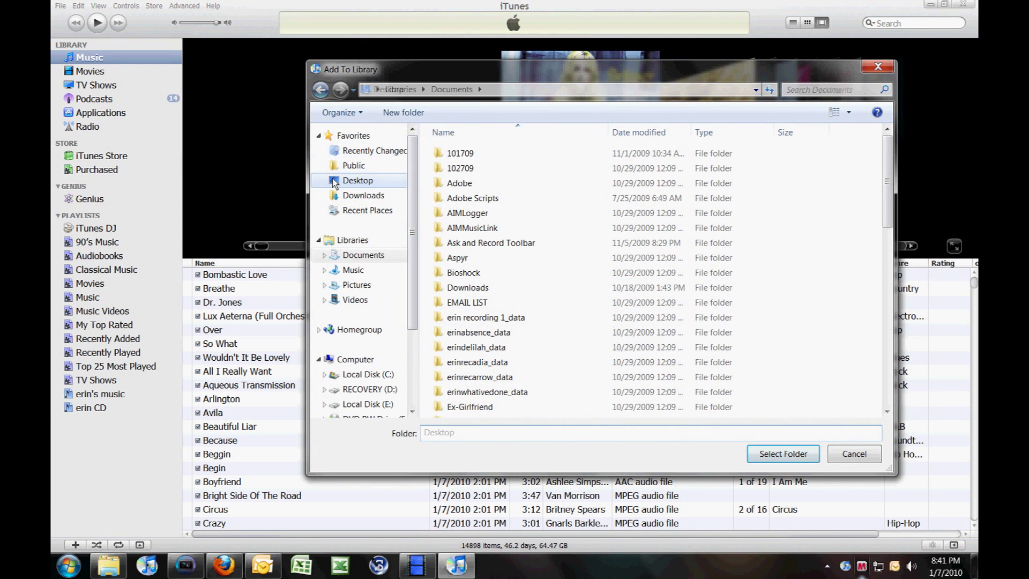
double_click(487, 311)
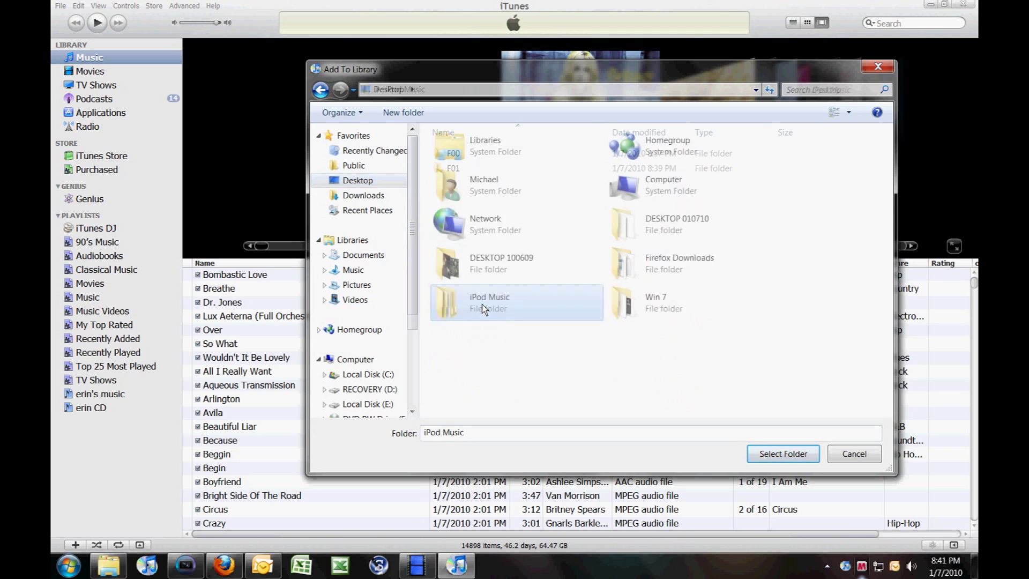
left_click(453, 155)
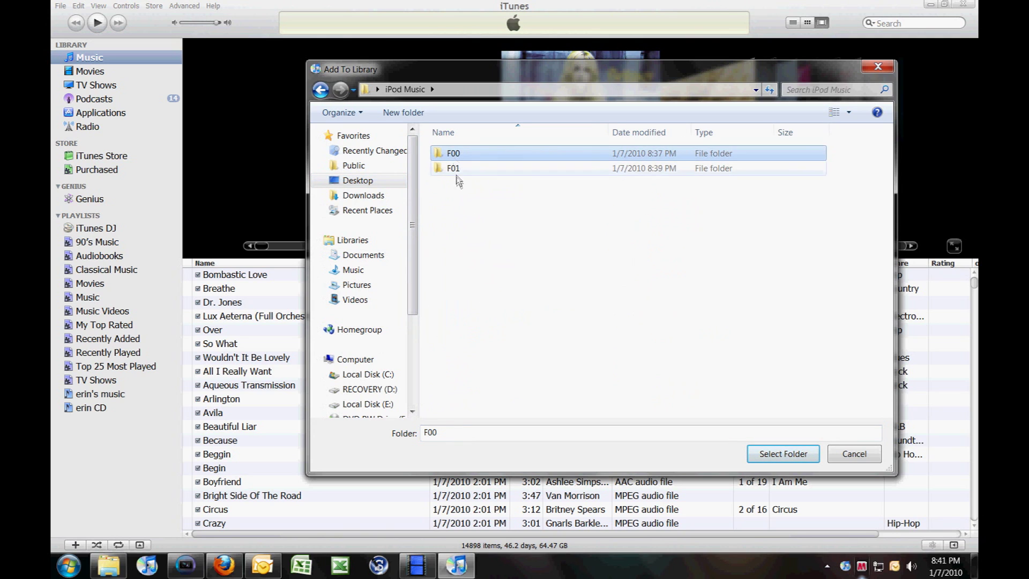
left_click(453, 169, "shift")
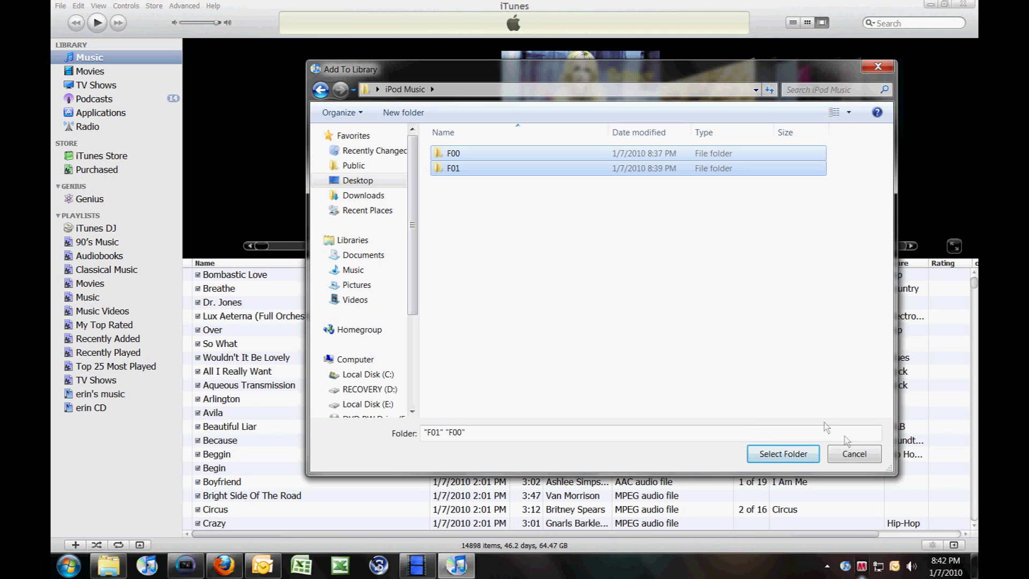
left_click(852, 453)
Look through the Music library's songs sorted by date added, checking their artist, album, genre and play columns
scroll(474, 335, "down", 20)
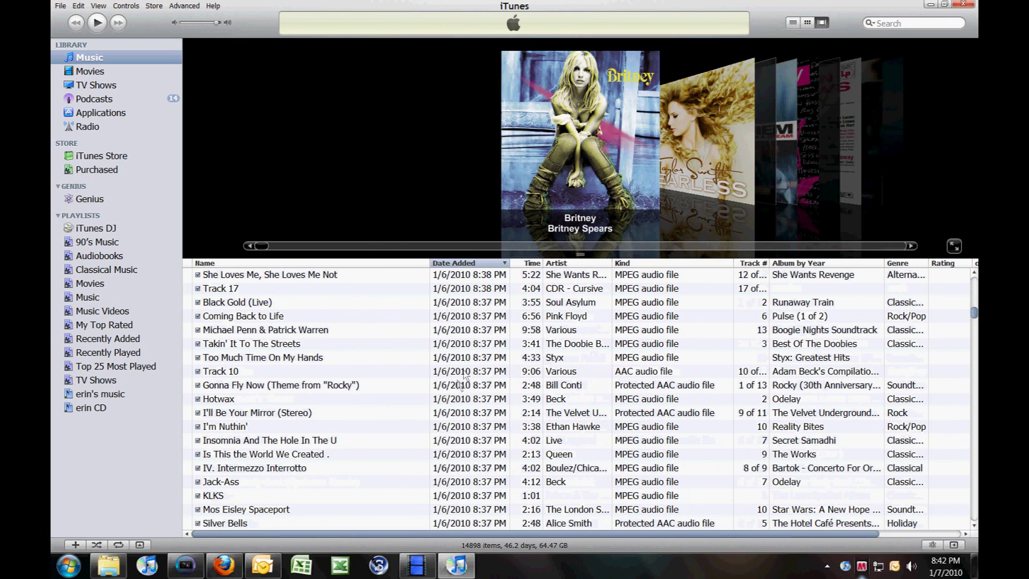
left_click(461, 277)
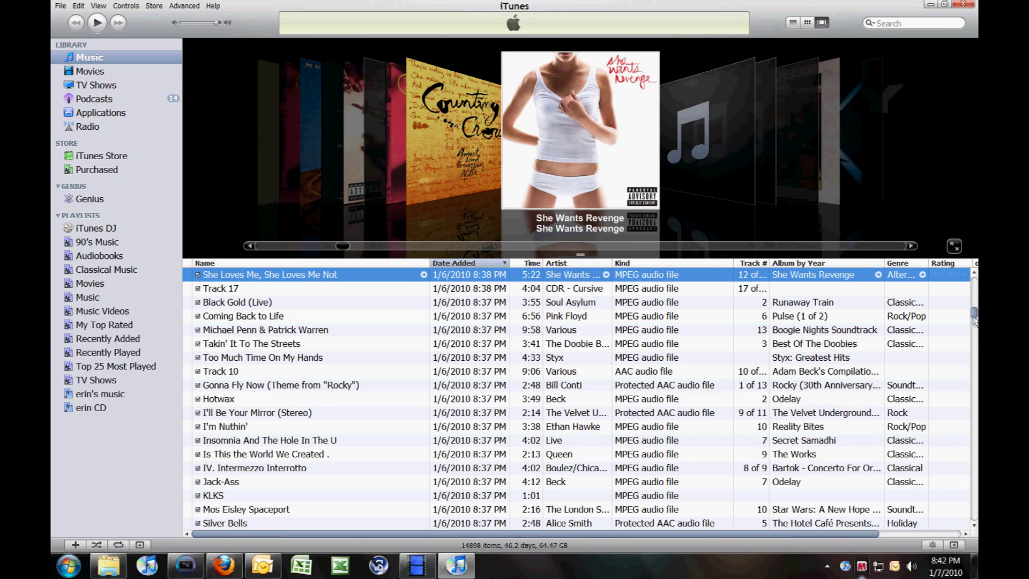
mouse_move(973, 321)
left_mouse_down()
mouse_move(975, 519)
mouse_move(974, 313)
mouse_move(973, 323)
left_mouse_up()
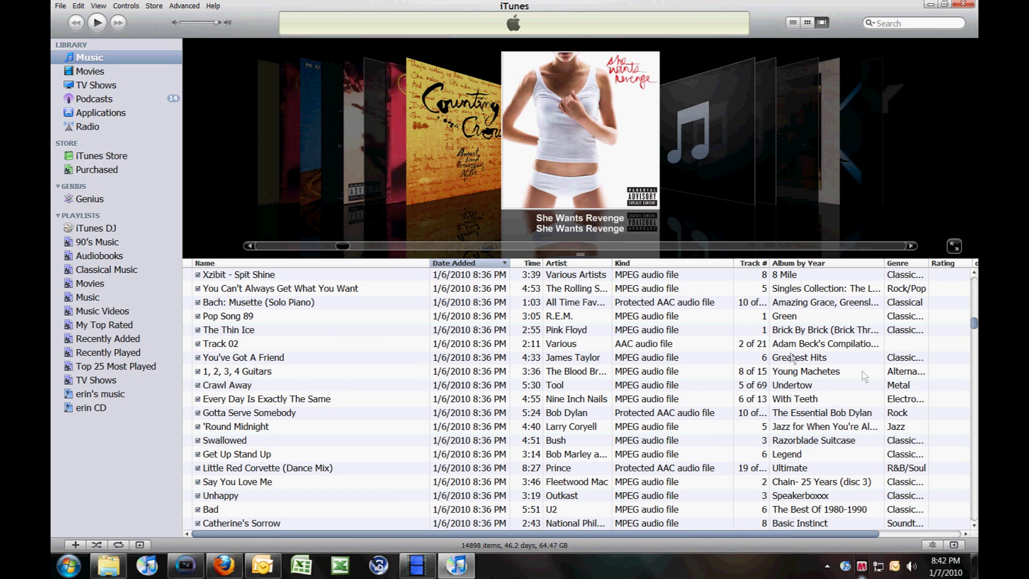
left_click_drag(624, 534, 760, 535)
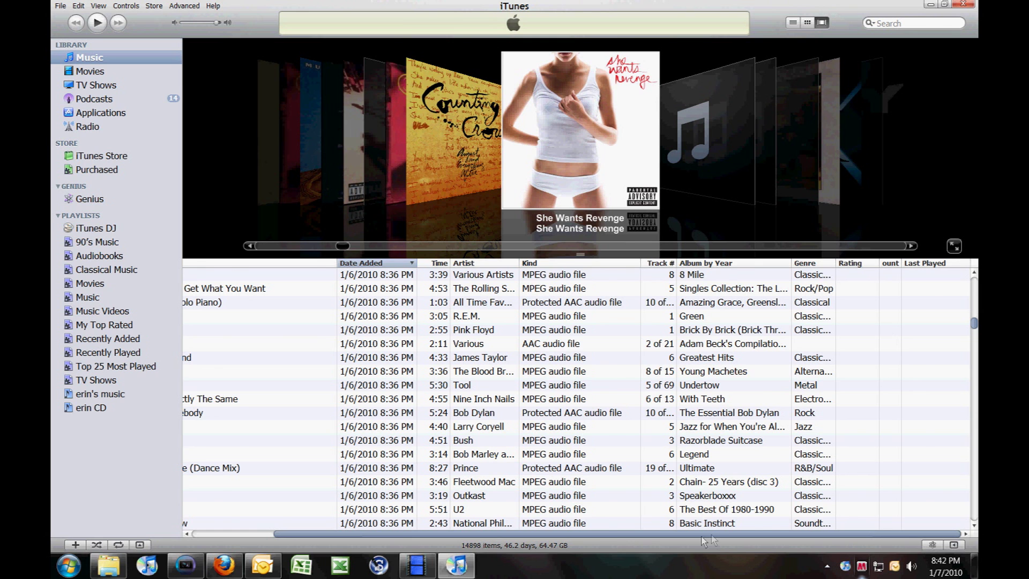
left_click_drag(704, 540, 597, 541)
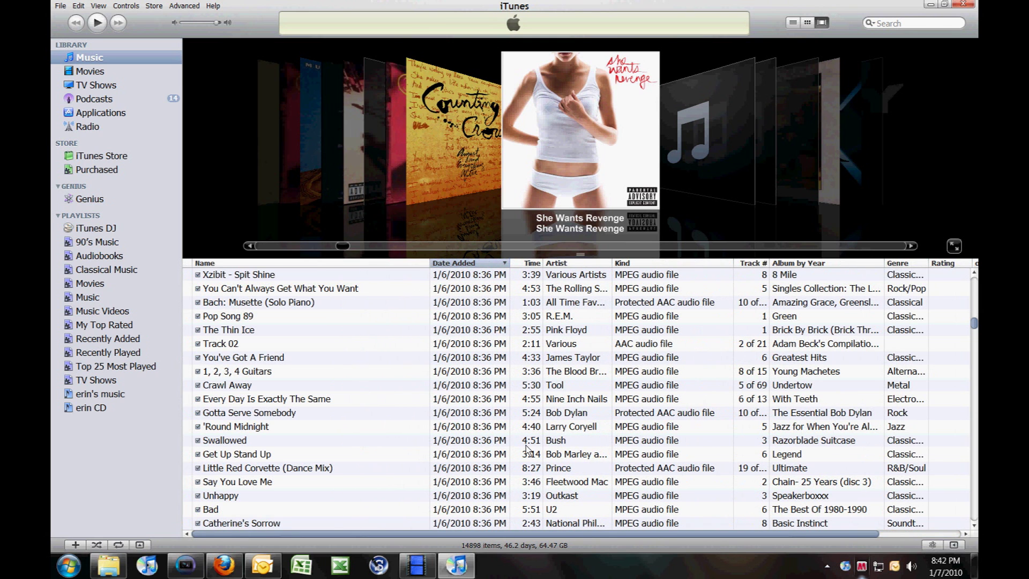